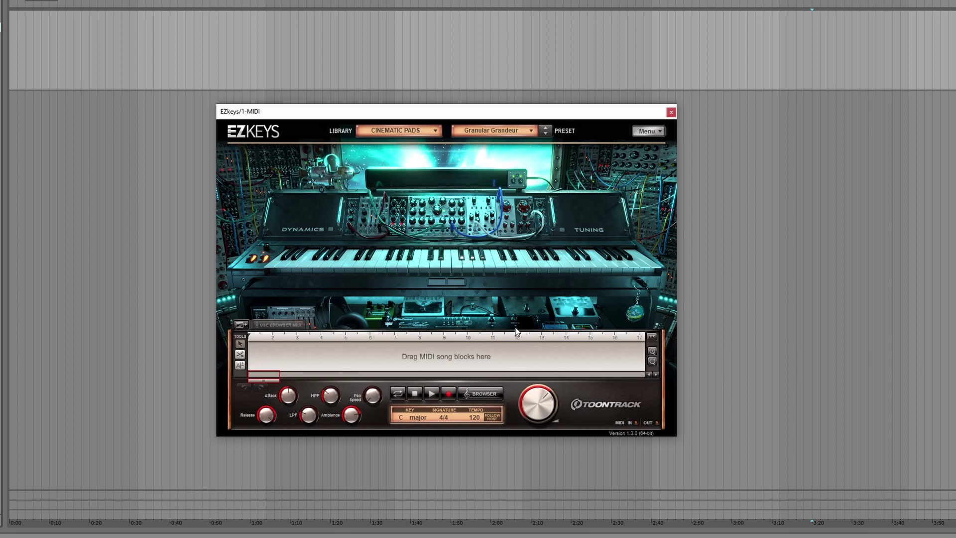
# Look through the preset categories of the Cinematic Pads library, including Atmospheric, Modulated and Strings.
pyautogui.click(521, 130)
pyautogui.moveTo(514, 145)
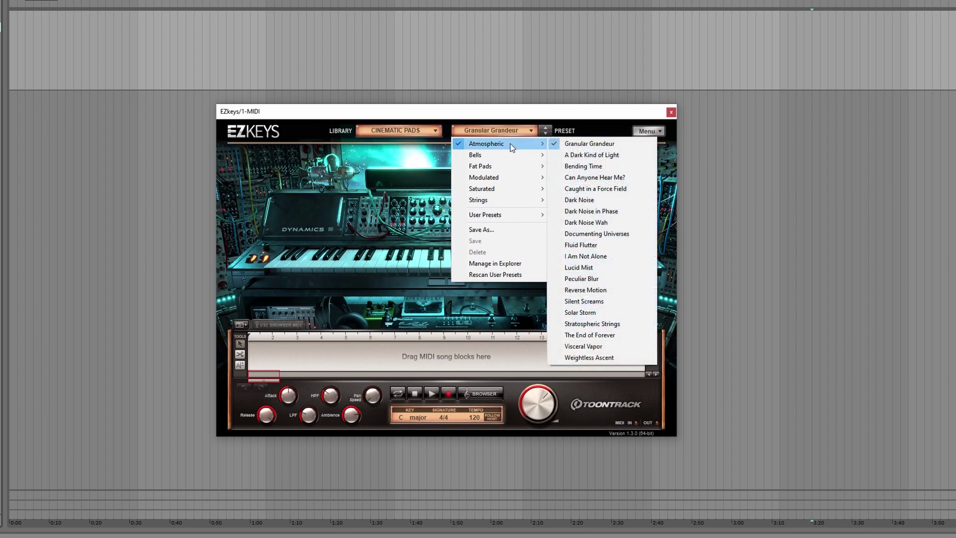
pyautogui.moveTo(494, 181)
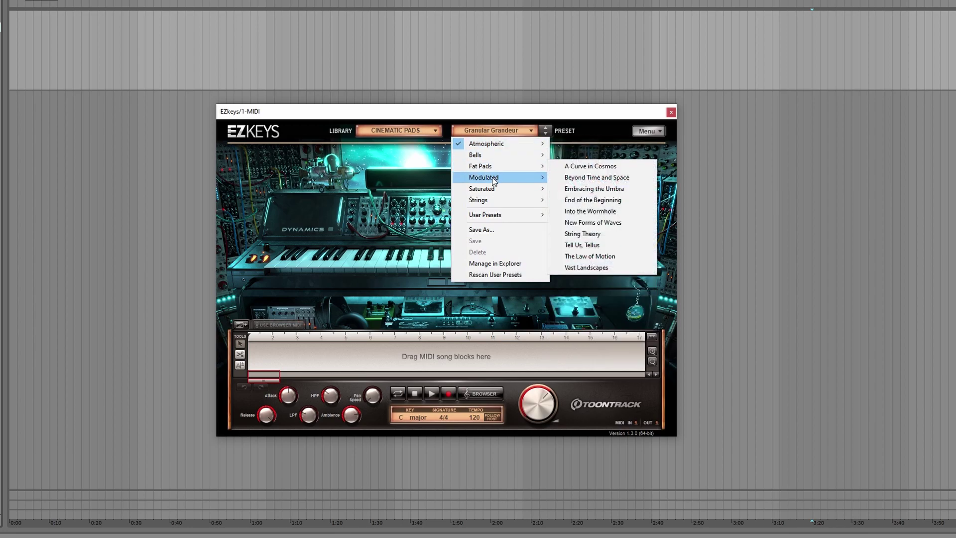
pyautogui.moveTo(498, 204)
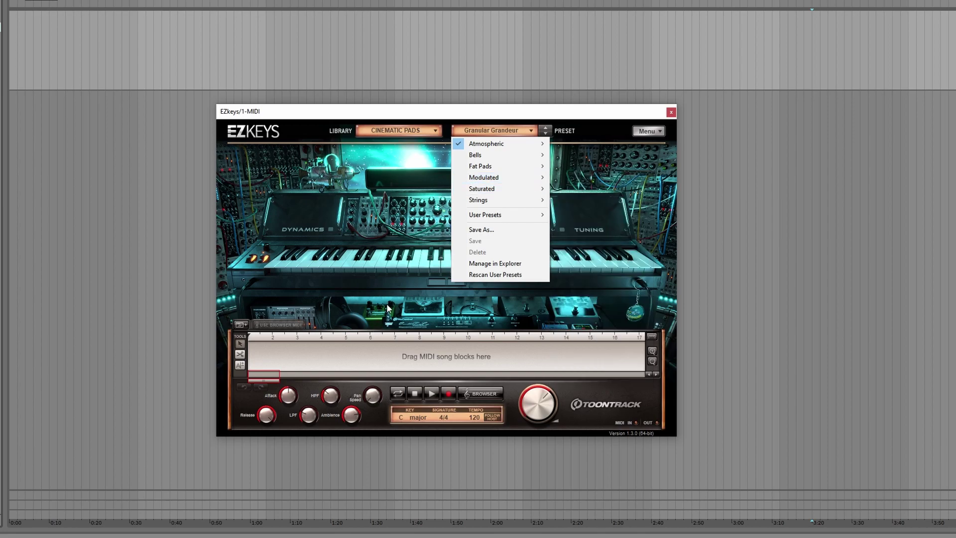
pyautogui.click(397, 284)
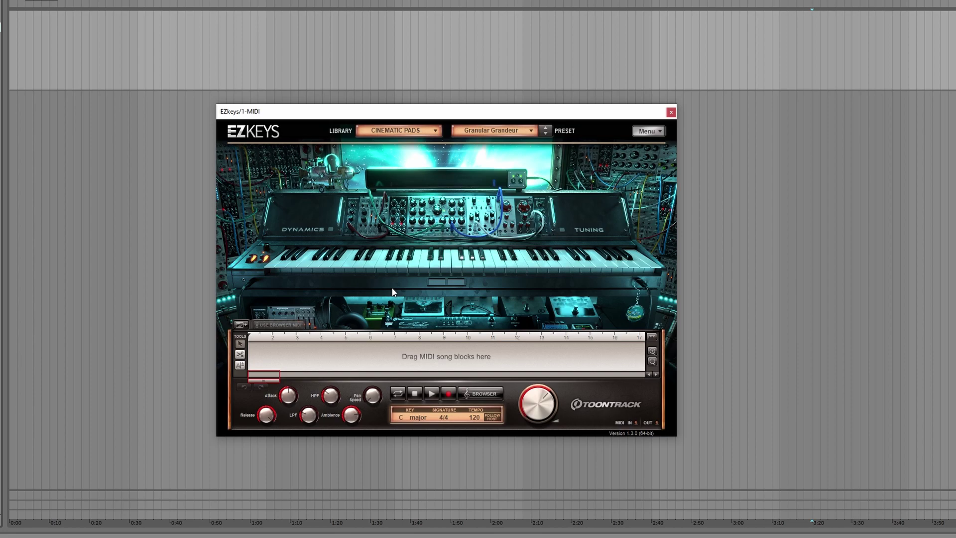
# Play a few notes on the virtual keyboard to audition the Granular Grandeur sound.
pyautogui.click(394, 267)
pyautogui.click(404, 266)
pyautogui.click(426, 263)
# Reveal the keyboard's Dynamics and Tuning settings, folding the Dynamics lid shut once and reopening it.
pyautogui.click(305, 227)
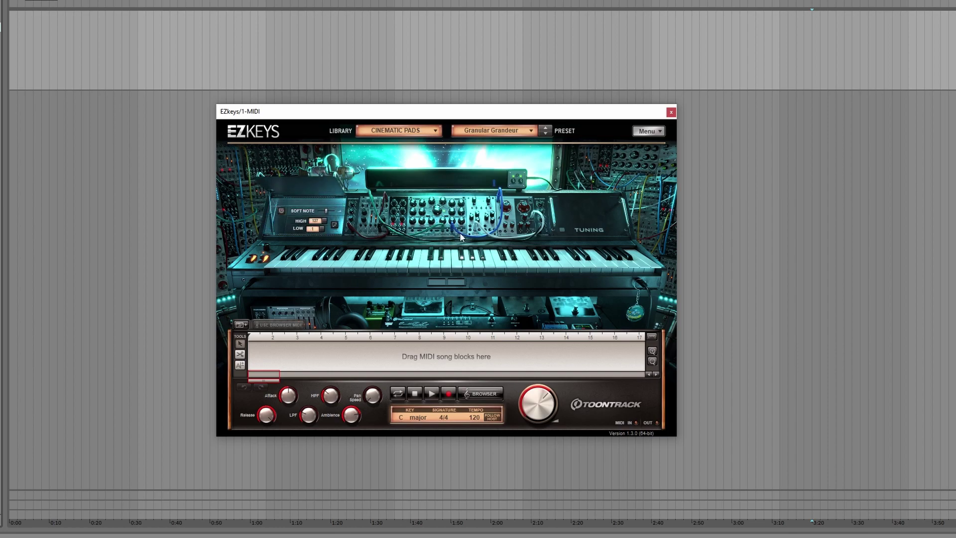
pyautogui.click(581, 228)
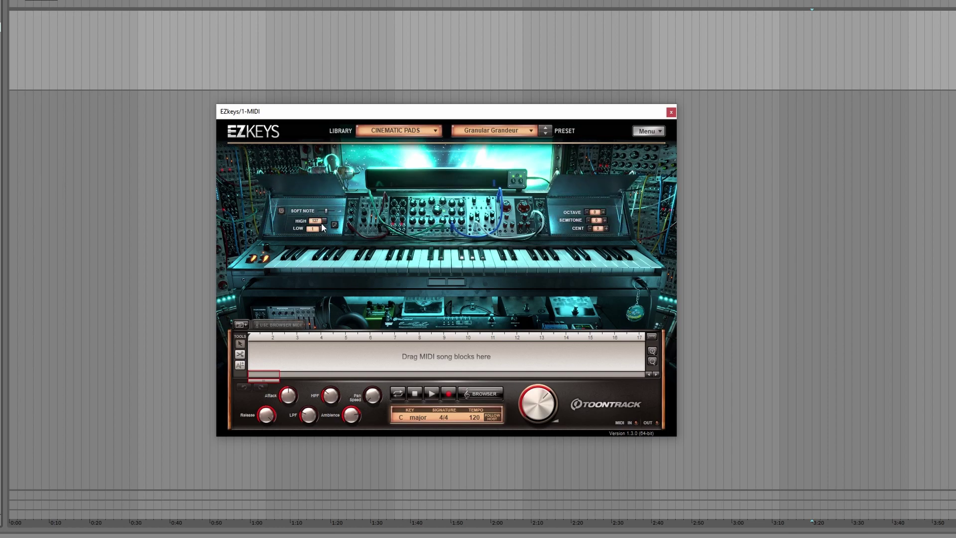
pyautogui.click(305, 195)
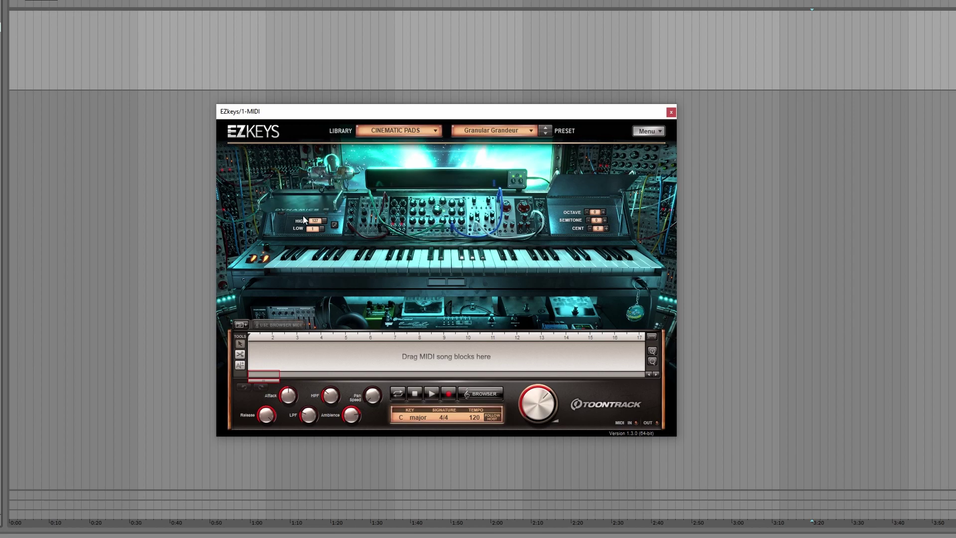
pyautogui.click(301, 229)
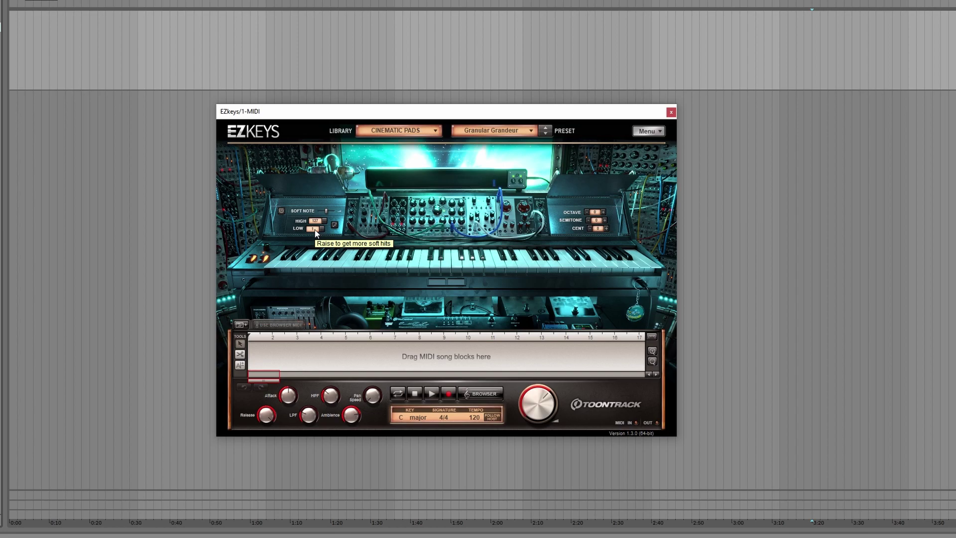
# Try raising the Low dynamics limit for soft hits, bring it back down, and glance at the preset categories.
pyautogui.moveTo(315, 232); pyautogui.dragTo(316, 204)
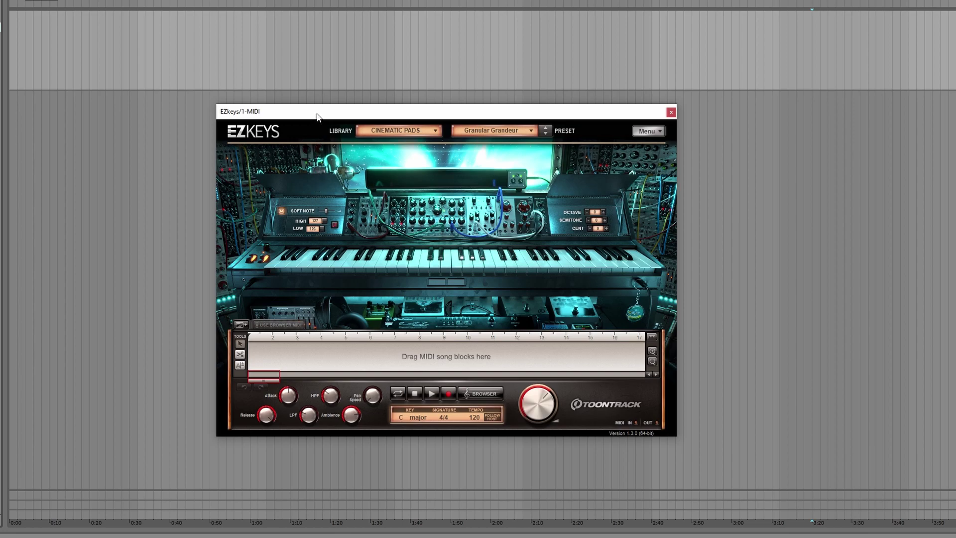
pyautogui.moveTo(316, 114); pyautogui.dragTo(325, 316)
pyautogui.click(468, 132)
pyautogui.moveTo(500, 155)
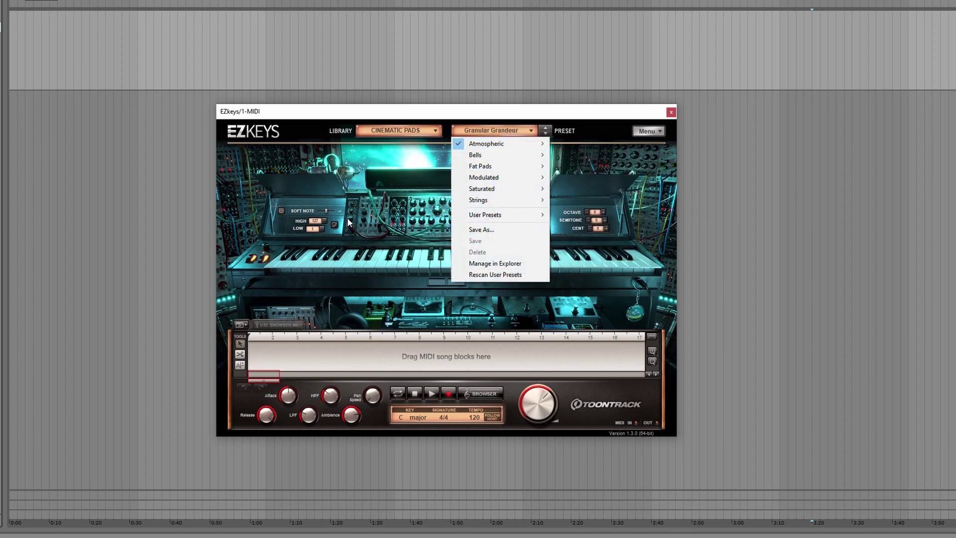
pyautogui.click(348, 186)
# Close the Dynamics settings and check the Octave, Semitone and Cent tuning settings once more before closing them.
pyautogui.click(315, 188)
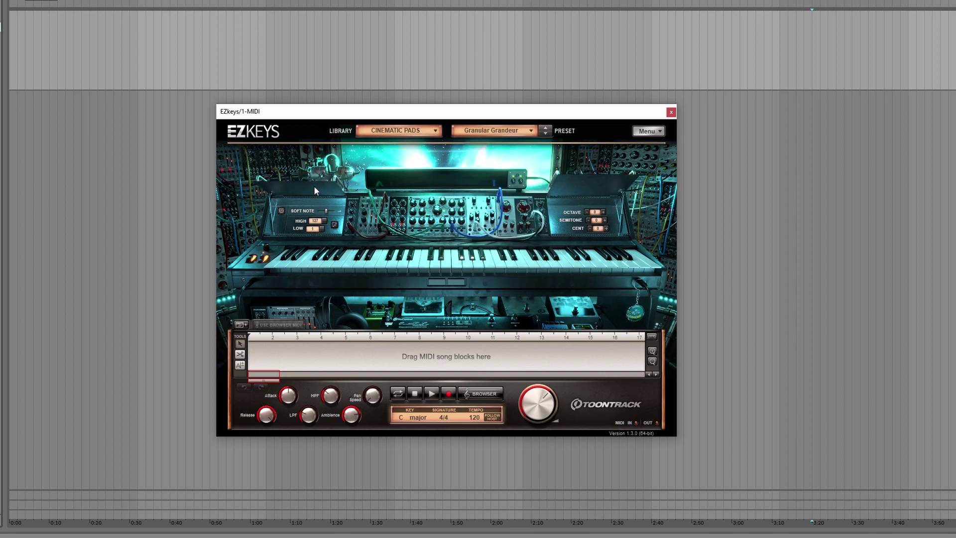
pyautogui.click(608, 190)
pyautogui.click(578, 227)
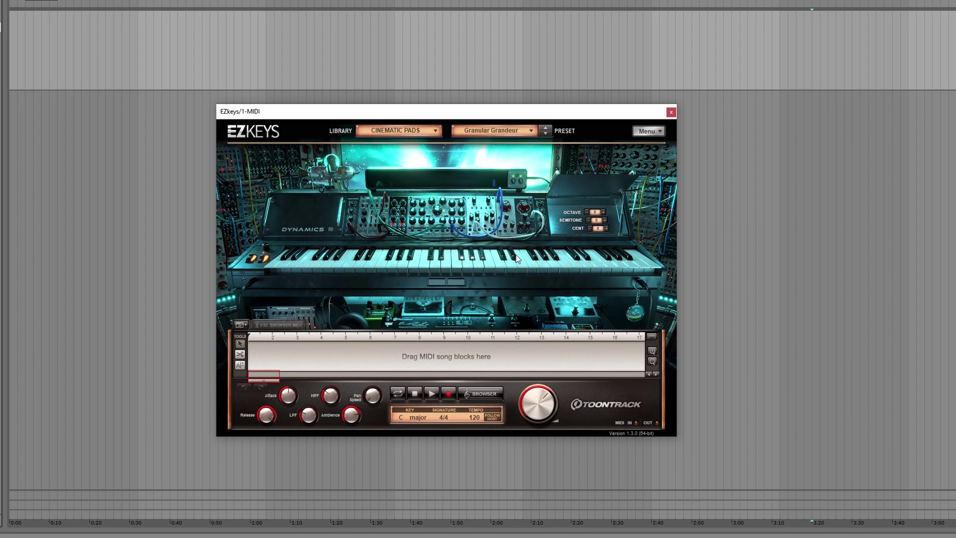
pyautogui.click(581, 197)
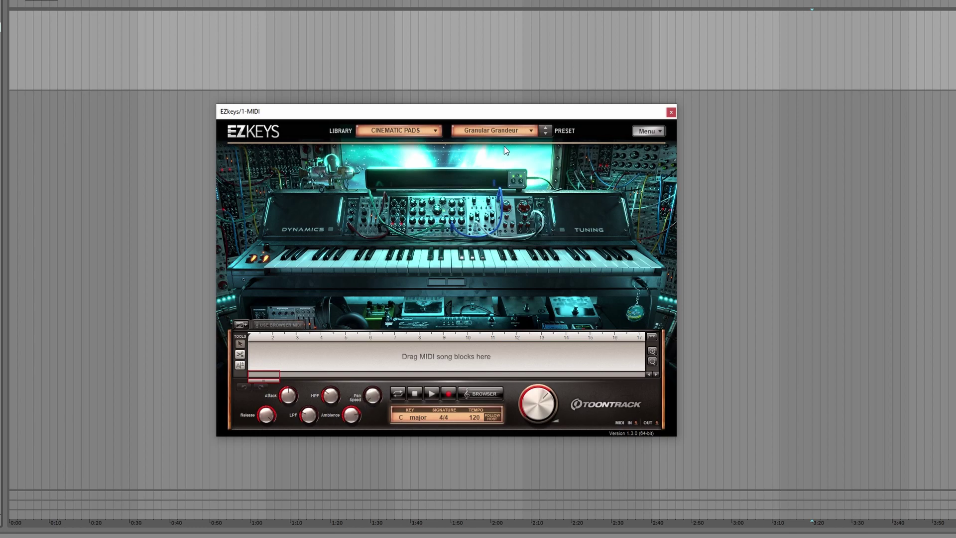
# Load the Atmospheric preset A Dark Kind of Light for comparison and switch back to Granular Grandeur.
pyautogui.click(506, 132)
pyautogui.moveTo(506, 144)
pyautogui.click(589, 156)
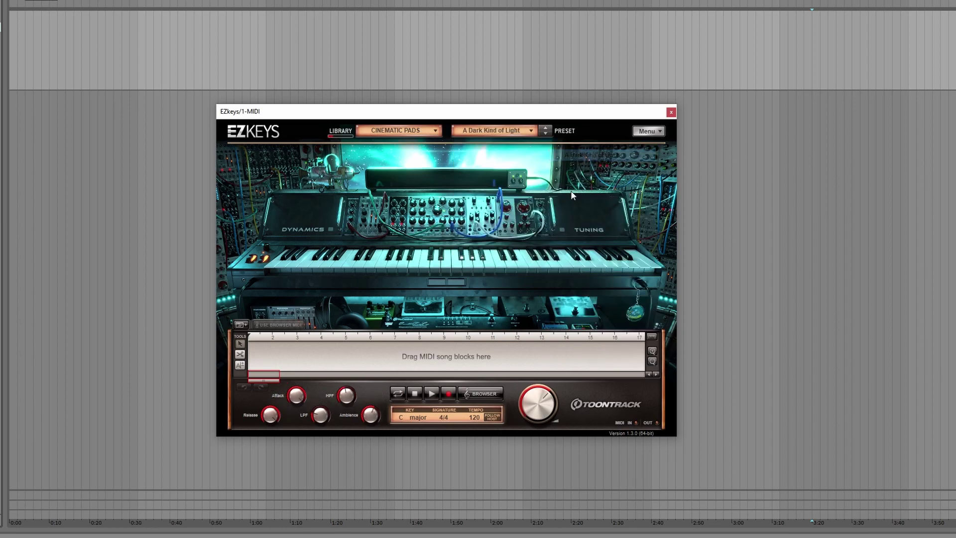
pyautogui.click(520, 130)
pyautogui.moveTo(522, 146)
pyautogui.click(602, 143)
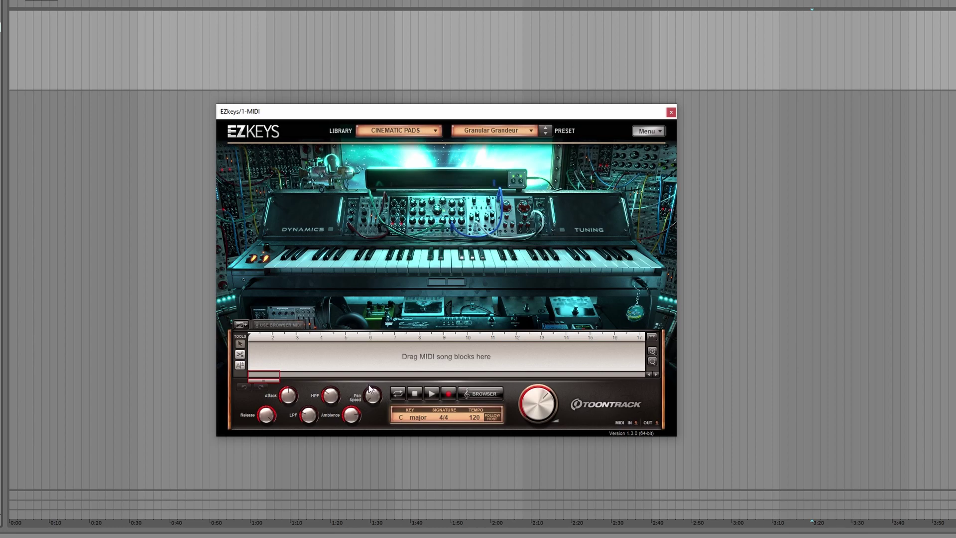
# Load the Constant Parallax preset from the Modulated category.
pyautogui.click(493, 131)
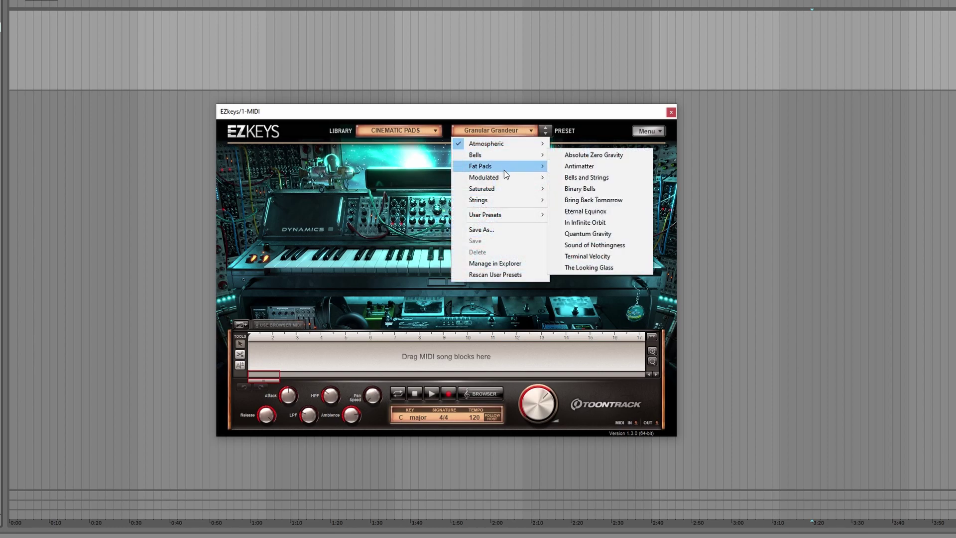
pyautogui.moveTo(504, 177)
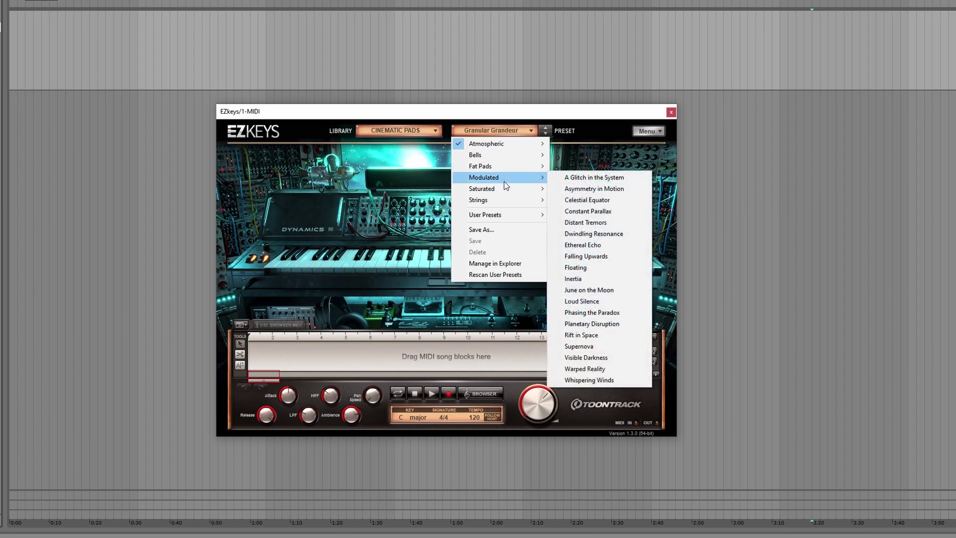
pyautogui.click(599, 214)
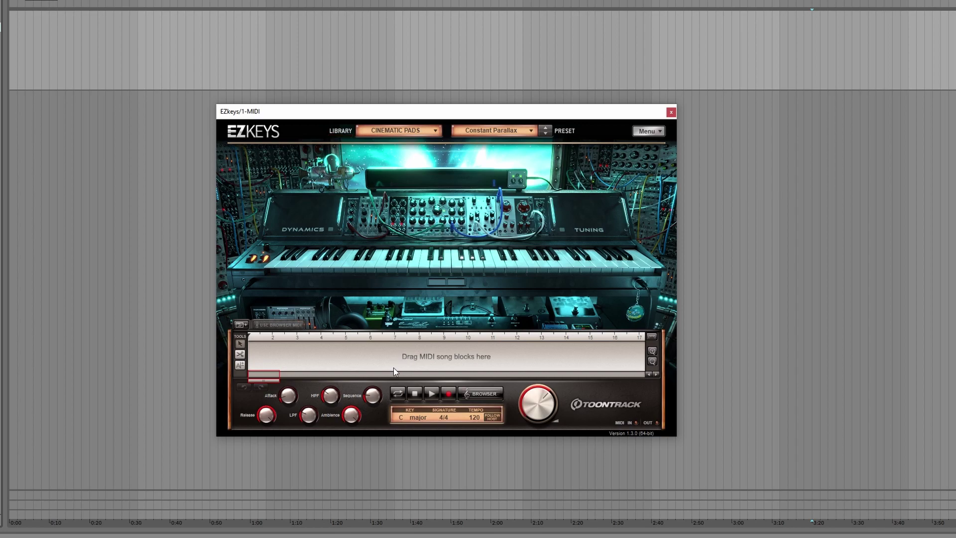
# Load the Atmospheric preset Dark Noise Wah and change the speed of its wah modulation.
pyautogui.click(524, 130)
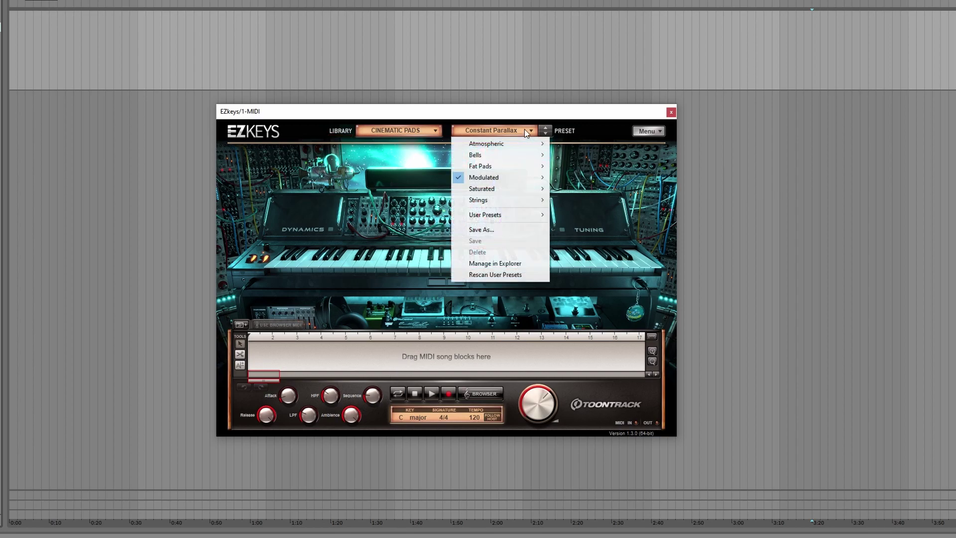
pyautogui.moveTo(500, 156)
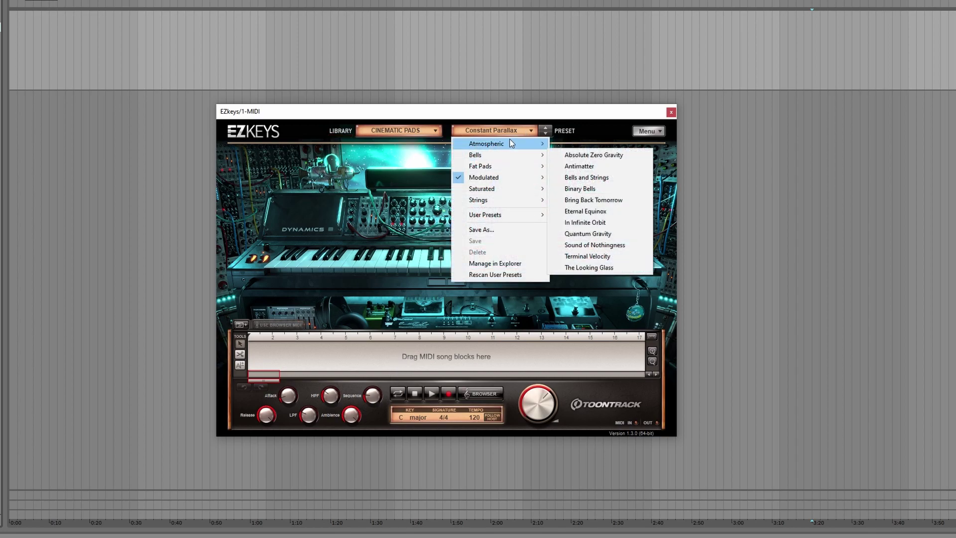
pyautogui.click(589, 226)
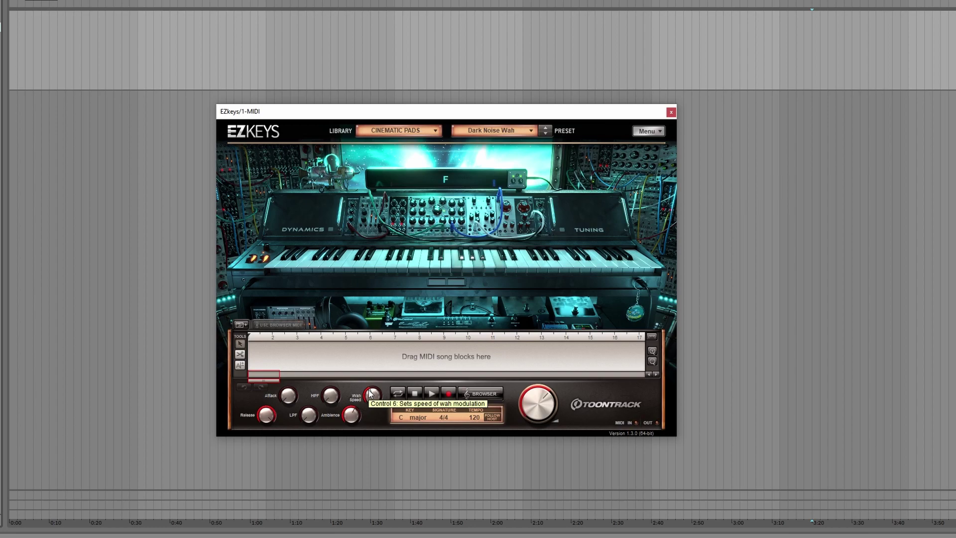
pyautogui.moveTo(371, 394); pyautogui.dragTo(359, 377)
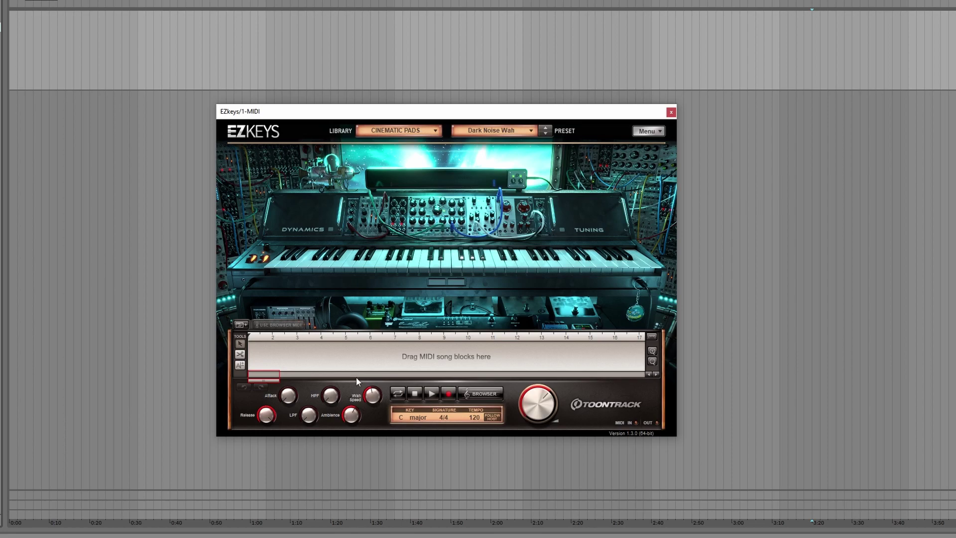
# Load the Granular Grandeur preset from the Atmospheric category again.
pyautogui.click(491, 130)
pyautogui.moveTo(500, 145)
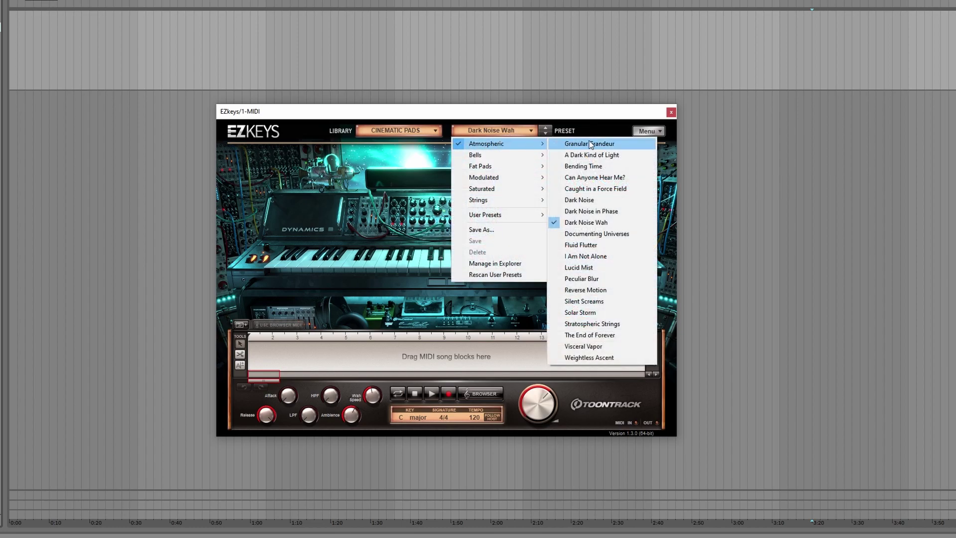
pyautogui.click(575, 144)
# Adjust the HPF amount of Granular Grandeur down and up, and raise its LPF setting.
pyautogui.moveTo(375, 397)
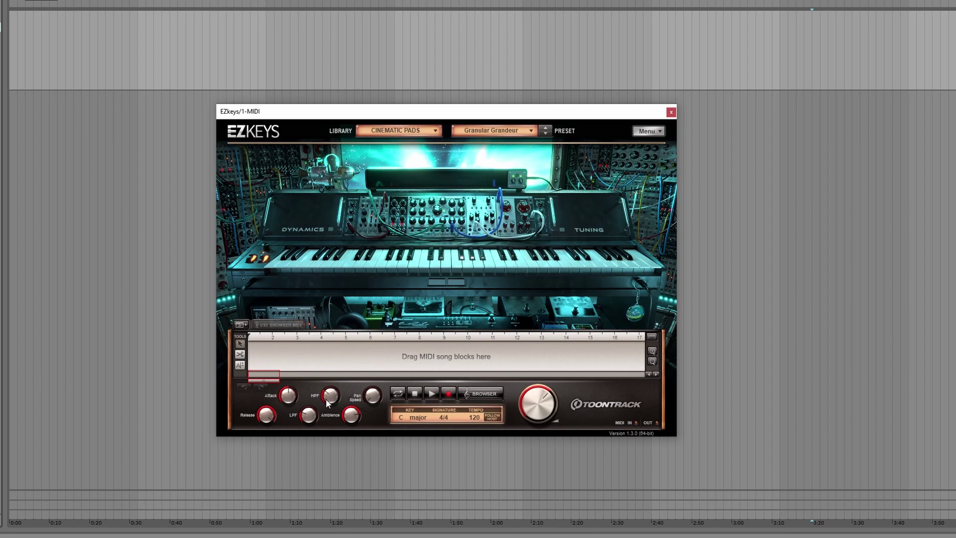
pyautogui.moveTo(308, 416)
pyautogui.moveTo(321, 395)
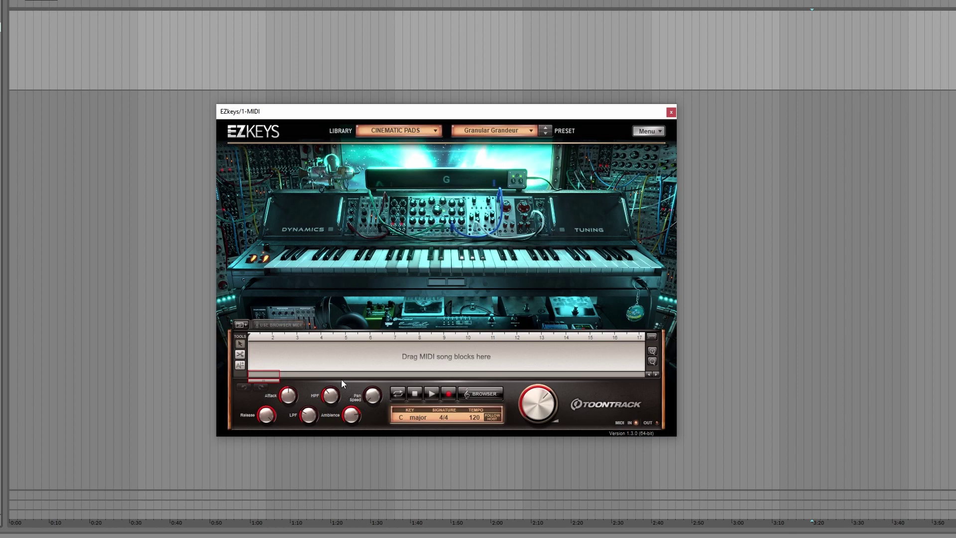
pyautogui.moveTo(331, 394); pyautogui.dragTo(304, 443)
pyautogui.moveTo(329, 394)
pyautogui.moveTo(327, 377); pyautogui.dragTo(326, 370)
pyautogui.moveTo(306, 414); pyautogui.dragTo(307, 372)
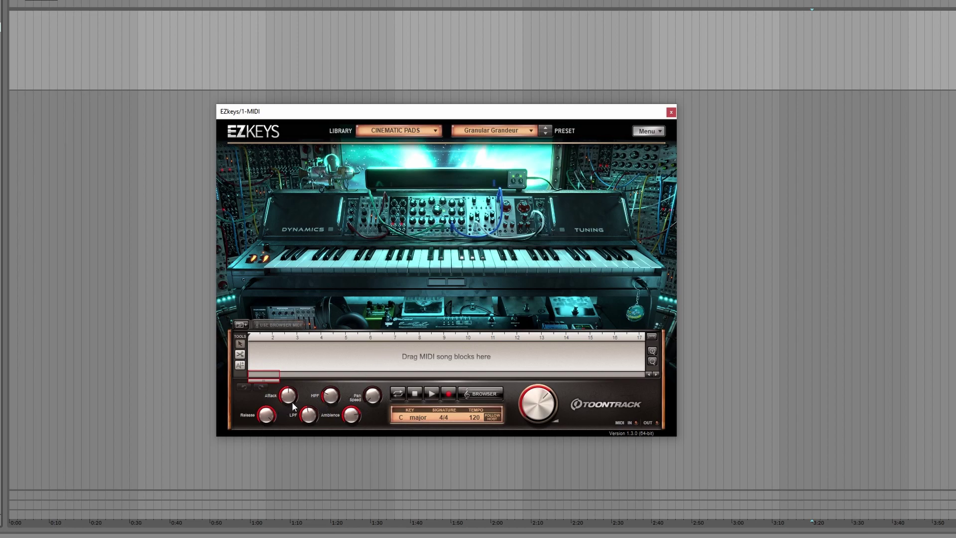
# Lower the preset's Attack and Release controls to their minimum.
pyautogui.moveTo(287, 401); pyautogui.dragTo(287, 418)
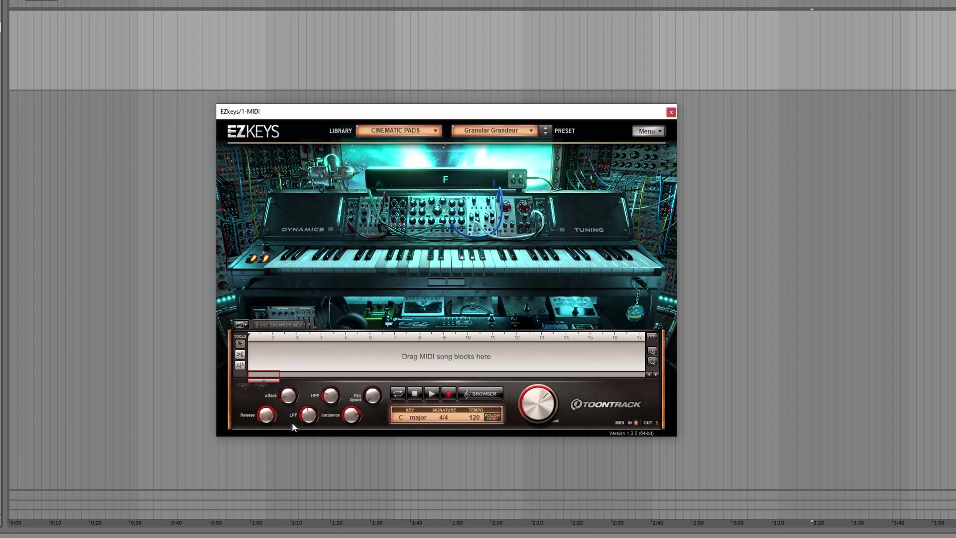
pyautogui.moveTo(273, 419); pyautogui.dragTo(273, 448)
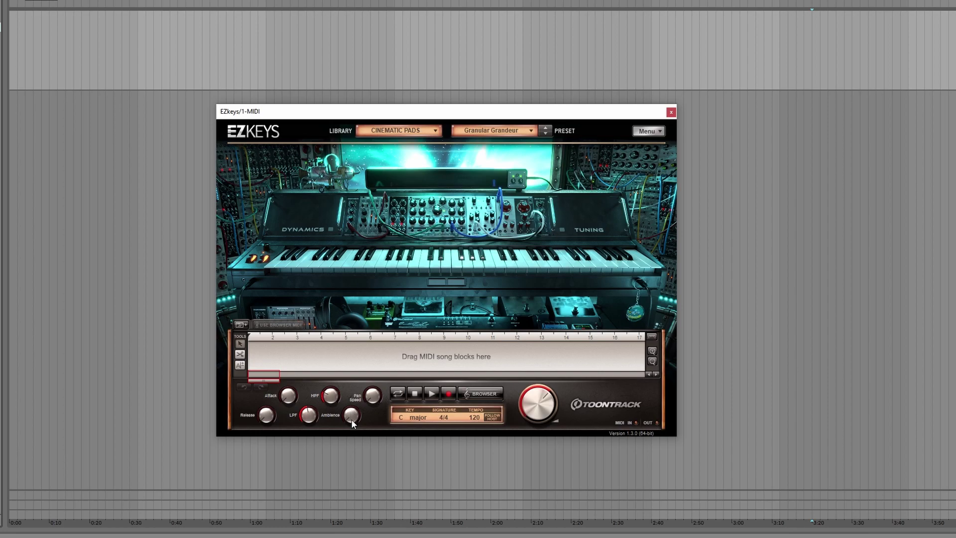
# Try out different amounts of the Ambience effect and leave it at a high setting.
pyautogui.moveTo(351, 419); pyautogui.dragTo(359, 297)
pyautogui.moveTo(351, 416)
pyautogui.mouseDown()
pyautogui.moveTo(350, 424)
pyautogui.moveTo(353, 406)
pyautogui.mouseUp()
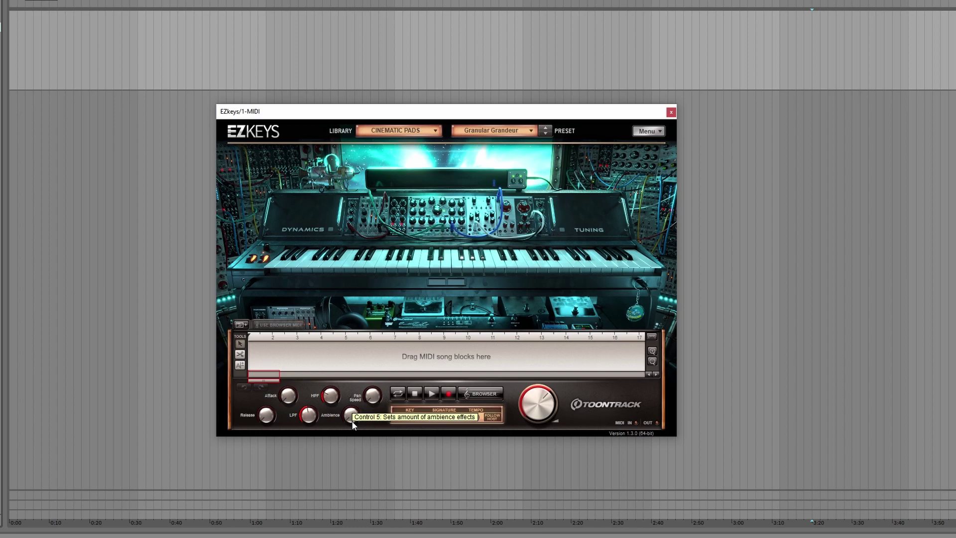
pyautogui.moveTo(351, 422); pyautogui.dragTo(346, 279)
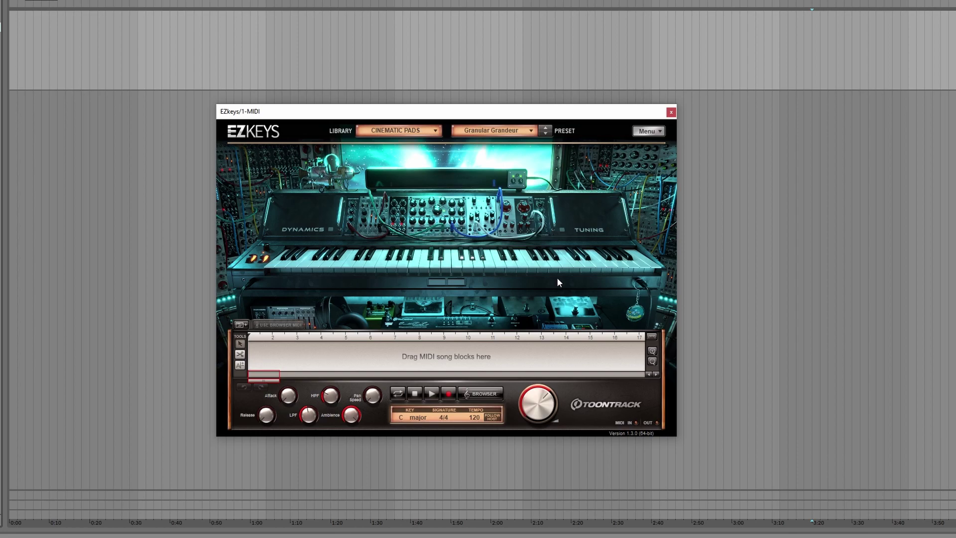
# Place Variation 03 from the EZkeys MIDI library's Pop/Rock Straight 4/4, Ballad 66 BPM, Verse folder at the start of the song track.
pyautogui.click(481, 393)
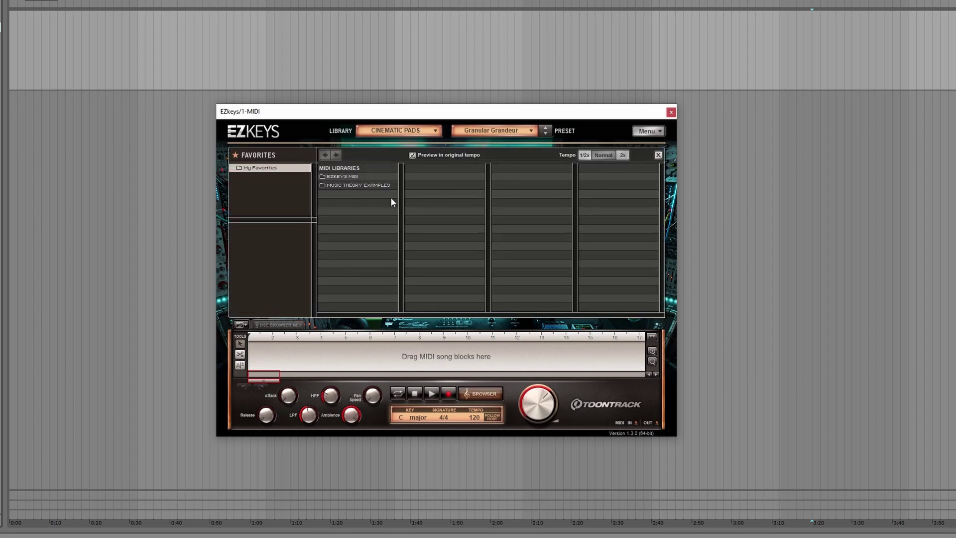
pyautogui.click(343, 177)
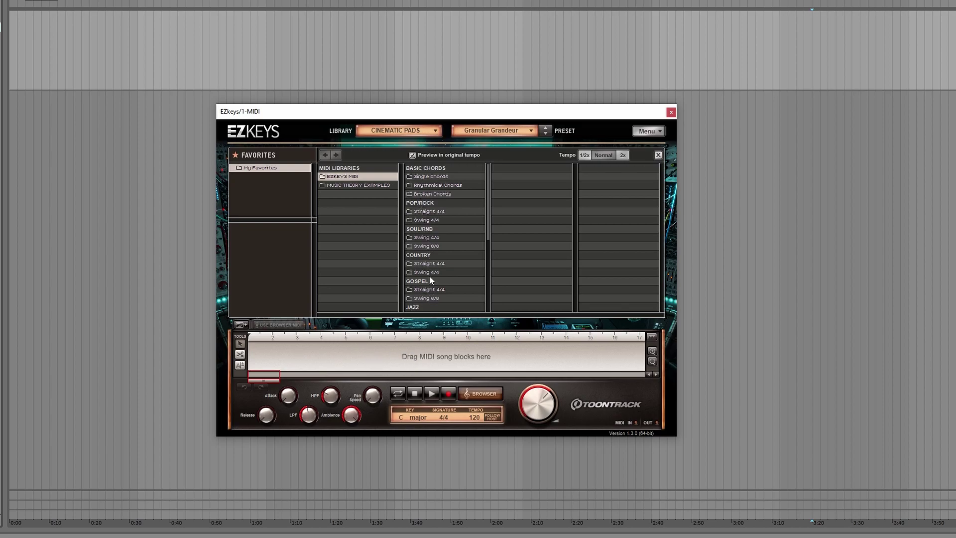
pyautogui.click(424, 213)
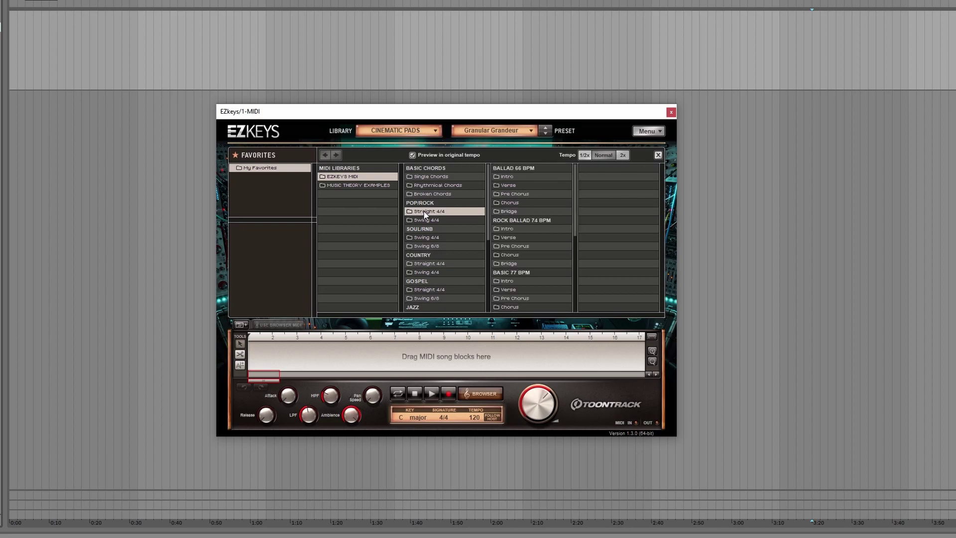
pyautogui.click(507, 185)
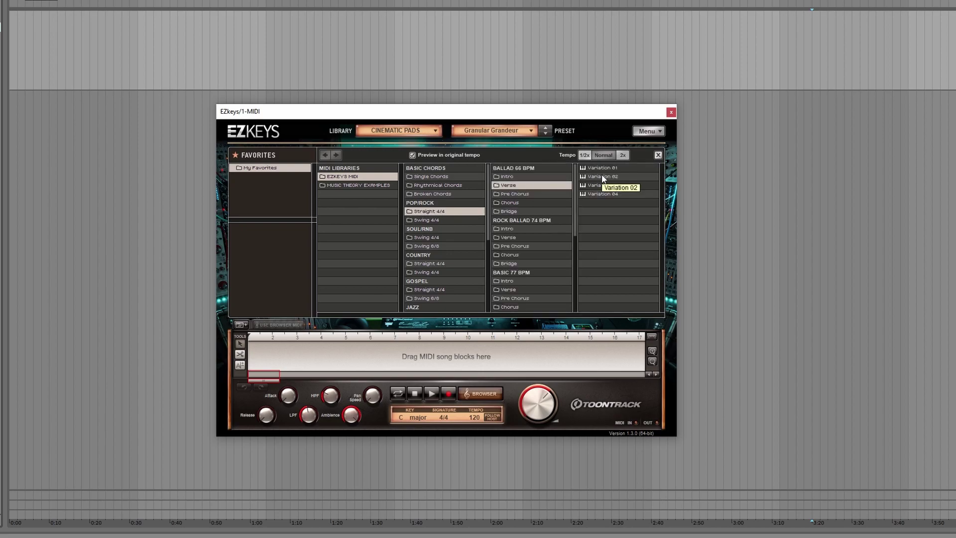
pyautogui.moveTo(602, 185); pyautogui.dragTo(250, 356)
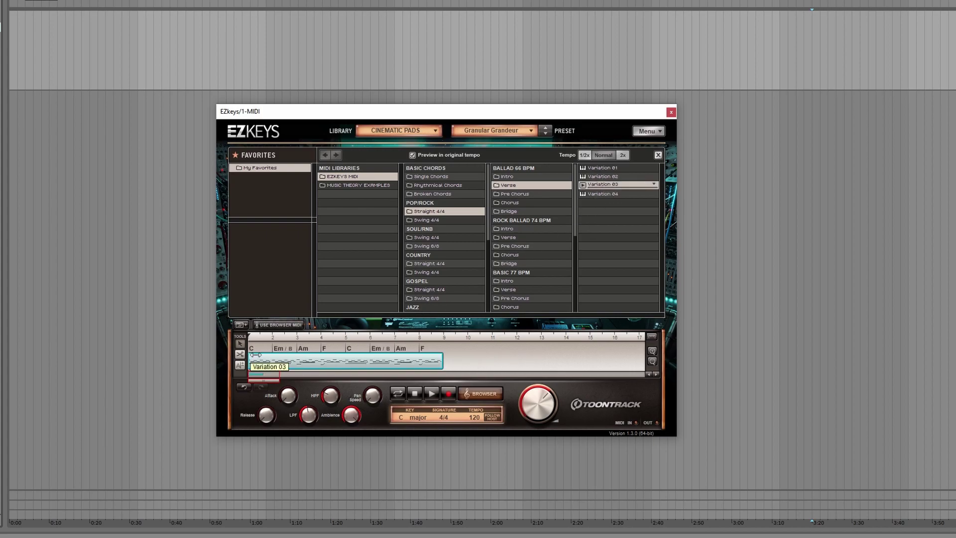
# Load the Quantum Gravity preset from the Bells category and audition it with the verse block.
pyautogui.click(531, 133)
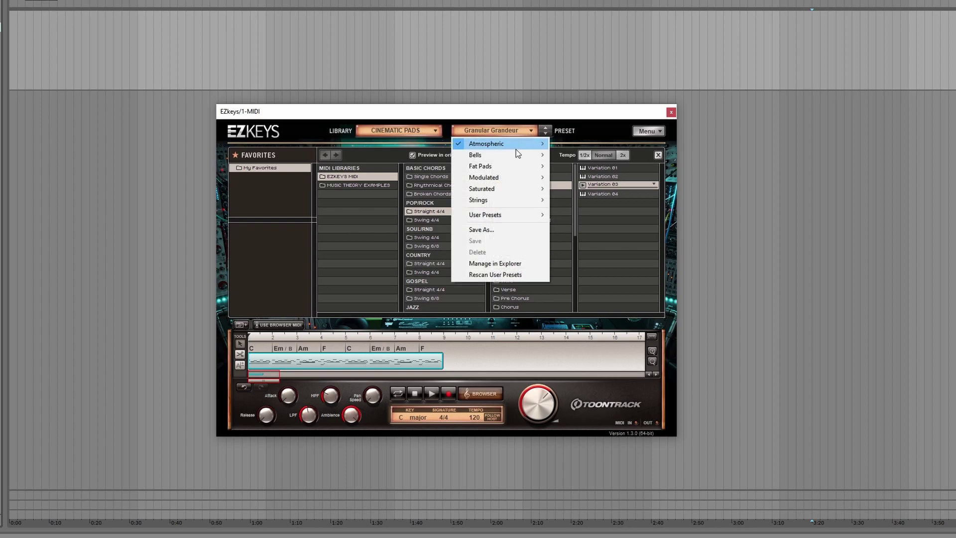
pyautogui.moveTo(496, 157)
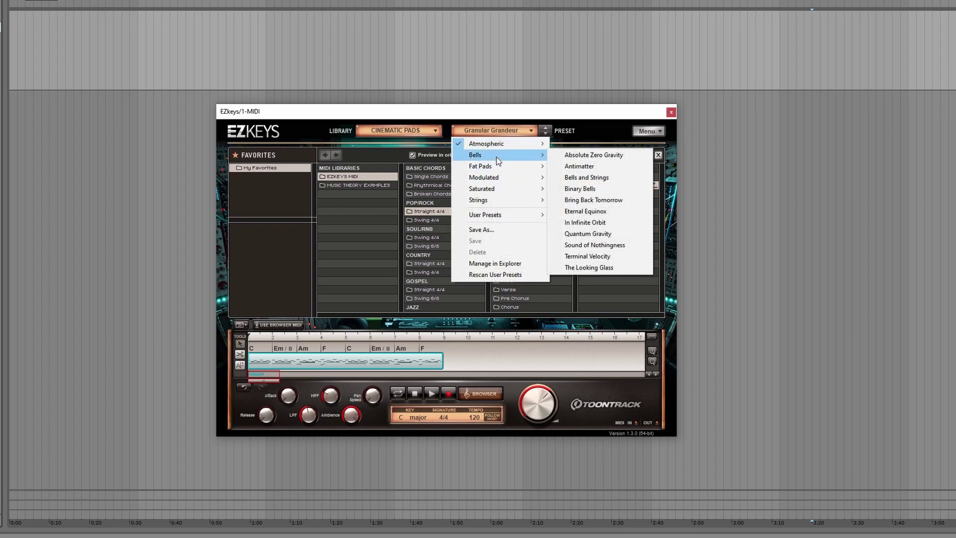
pyautogui.click(588, 234)
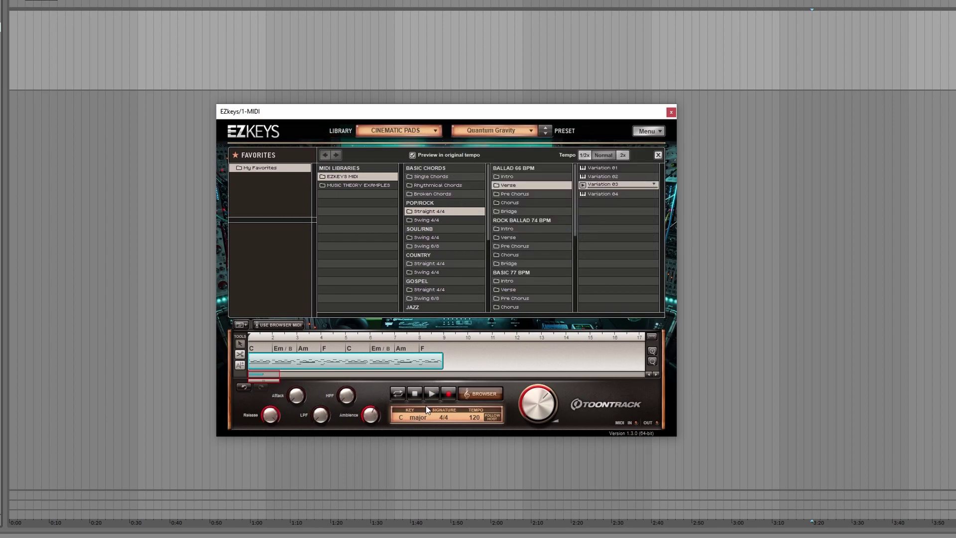
pyautogui.click(432, 394)
pyautogui.click(414, 394)
# Set the preset's LPF amount to about 16% while the song plays, and stop playback.
pyautogui.moveTo(294, 391)
pyautogui.click(432, 393)
pyautogui.moveTo(320, 417)
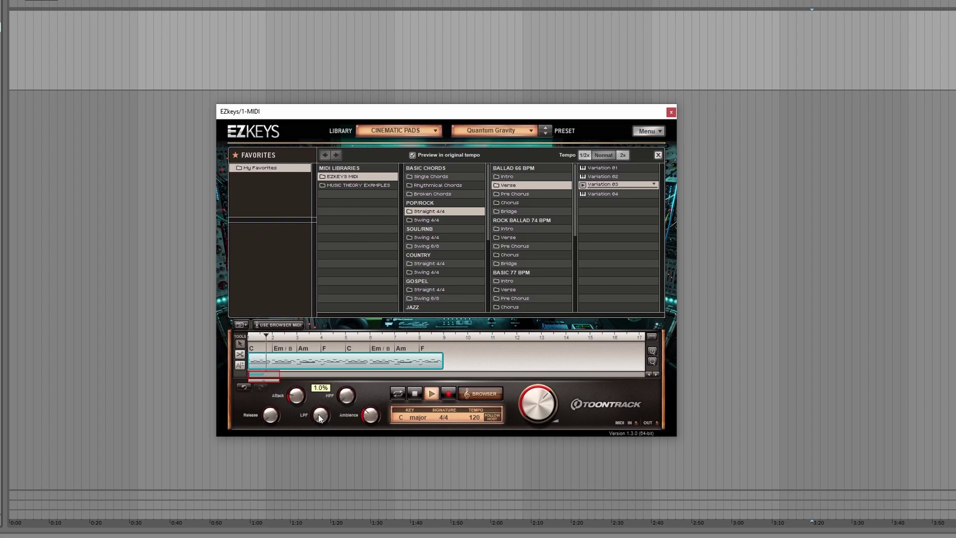
pyautogui.moveTo(319, 416)
pyautogui.mouseDown()
pyautogui.moveTo(317, 391)
pyautogui.moveTo(320, 417)
pyautogui.mouseUp()
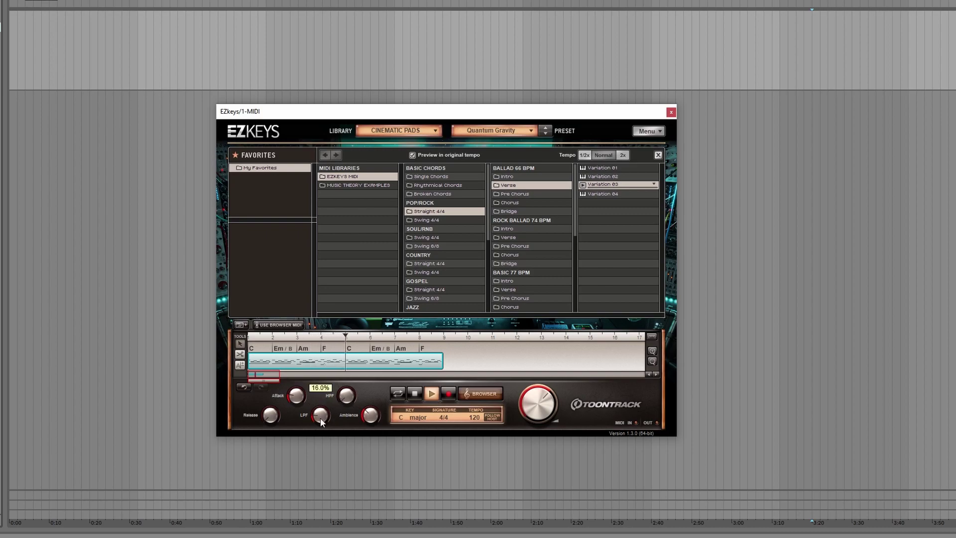
pyautogui.click(416, 396)
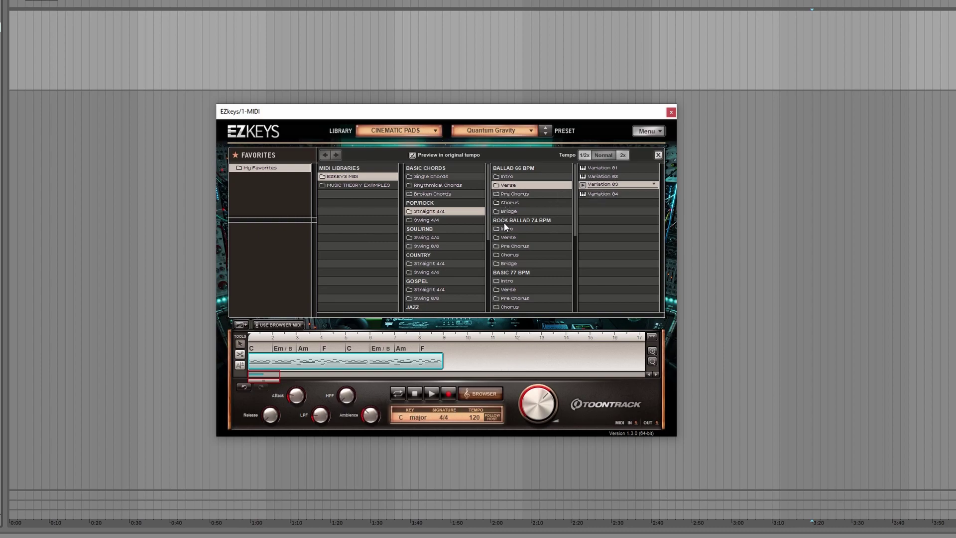
# Look through the Pop/Rock song folders and the Single, Rhythmical and Broken Chords folders of the EZkeys MIDI library.
pyautogui.scroll(-8, 522, 237)
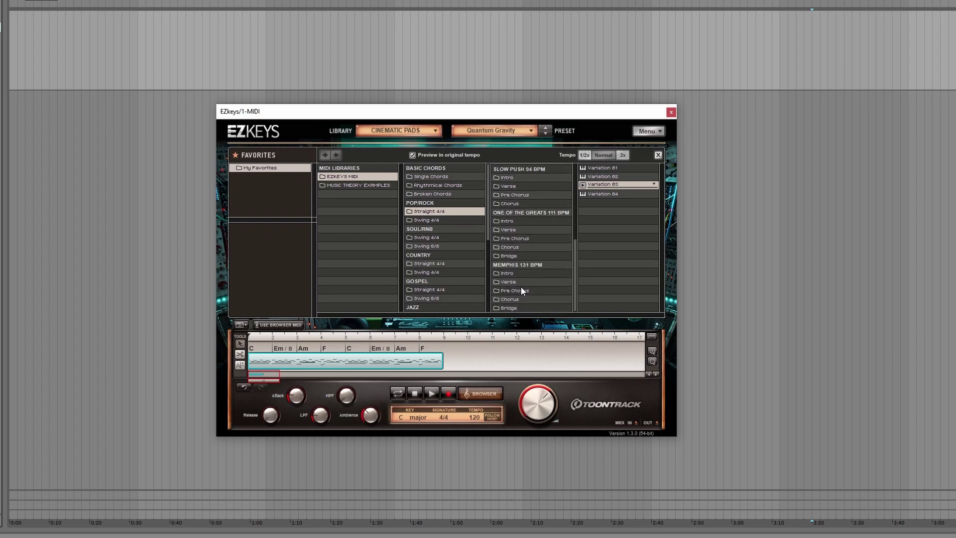
pyautogui.click(425, 177)
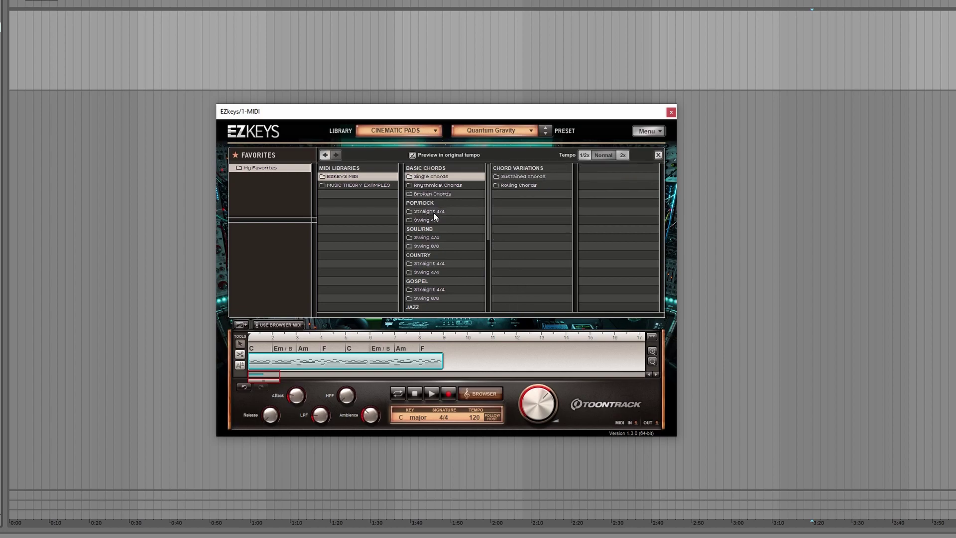
pyautogui.click(429, 184)
pyautogui.click(429, 194)
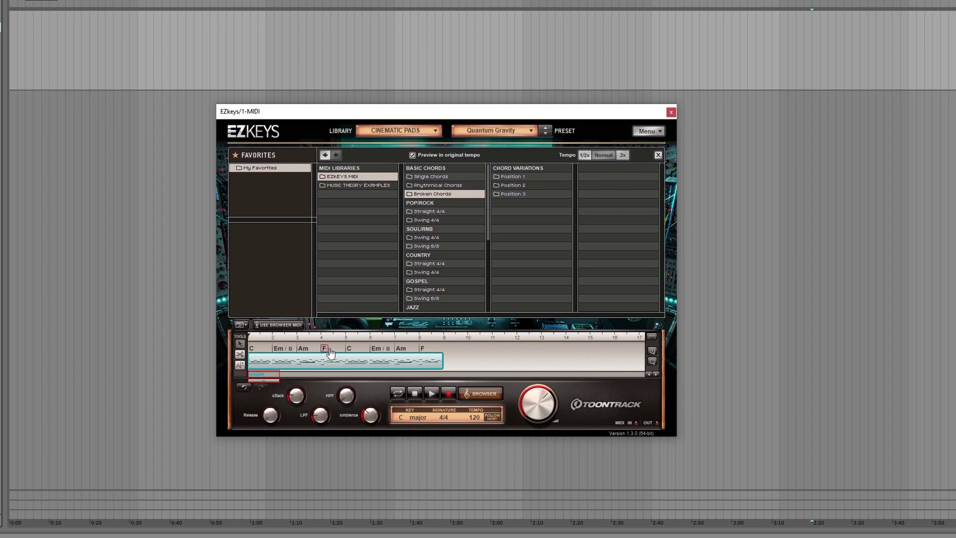
# Change the first C chord of the verse block to C add9 and the Em/B in bar 2 to a seventh chord.
pyautogui.click(252, 348)
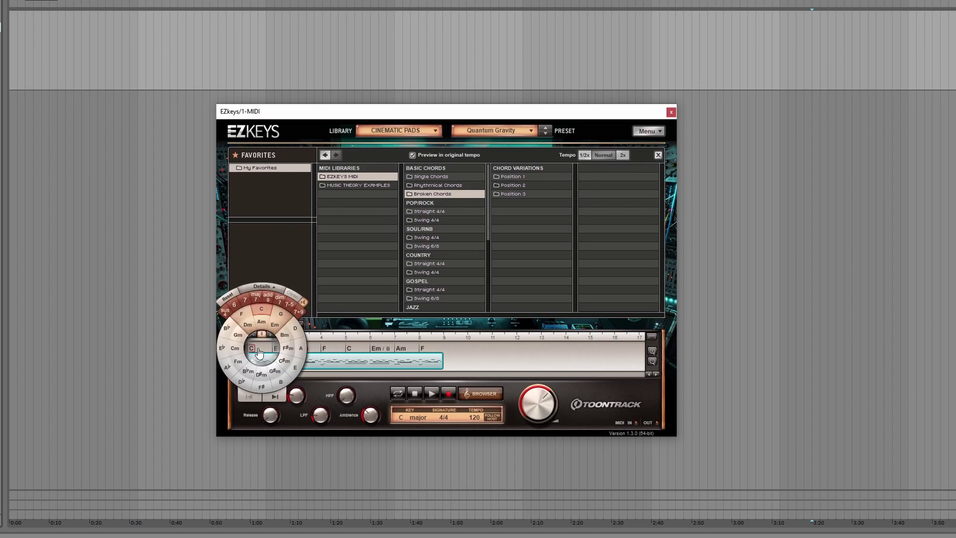
pyautogui.click(266, 298)
pyautogui.click(319, 341)
pyautogui.click(289, 354)
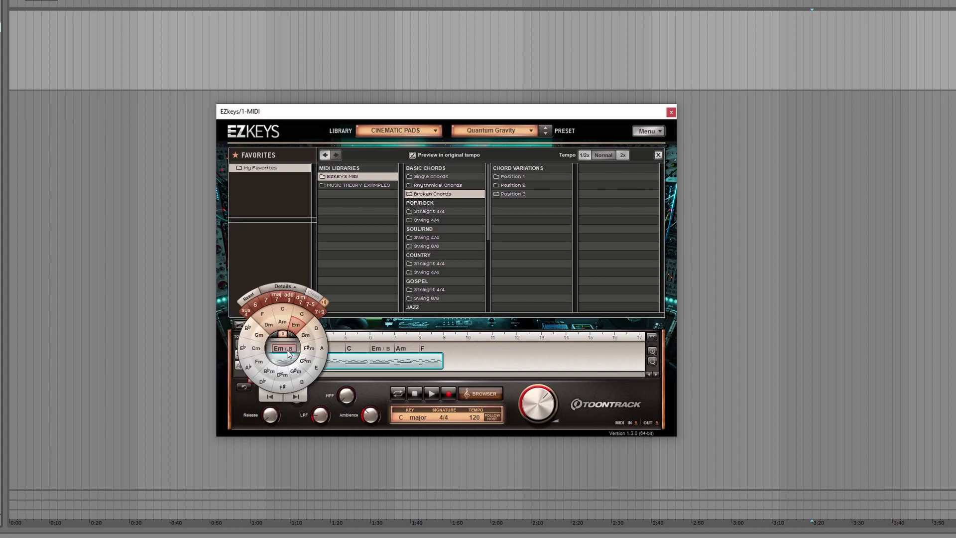
pyautogui.click(264, 300)
pyautogui.click(337, 341)
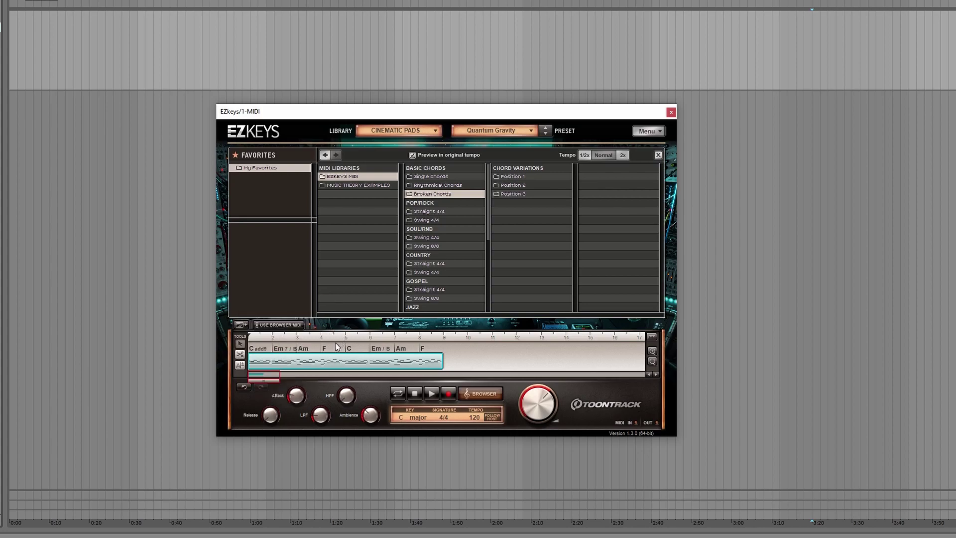
# Change the bar 3 chord to Am add9 and the bar 4 chord to F maj7, and audition the progression.
pyautogui.click(312, 351)
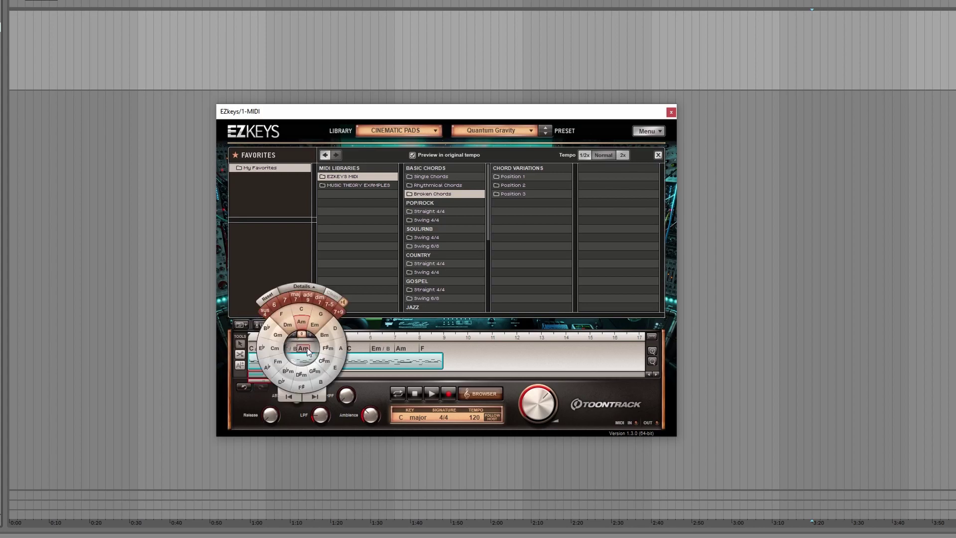
pyautogui.click(308, 296)
pyautogui.click(331, 352)
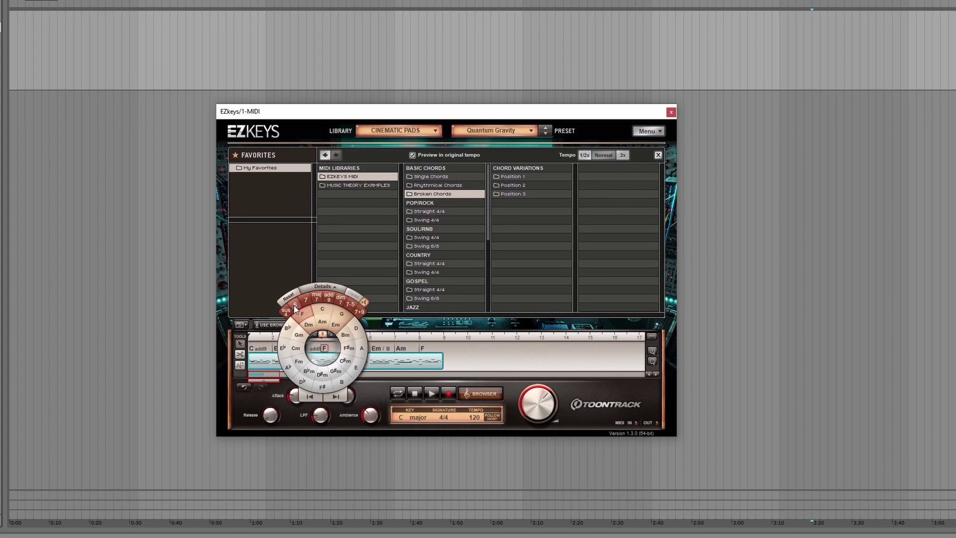
pyautogui.click(318, 299)
pyautogui.click(434, 393)
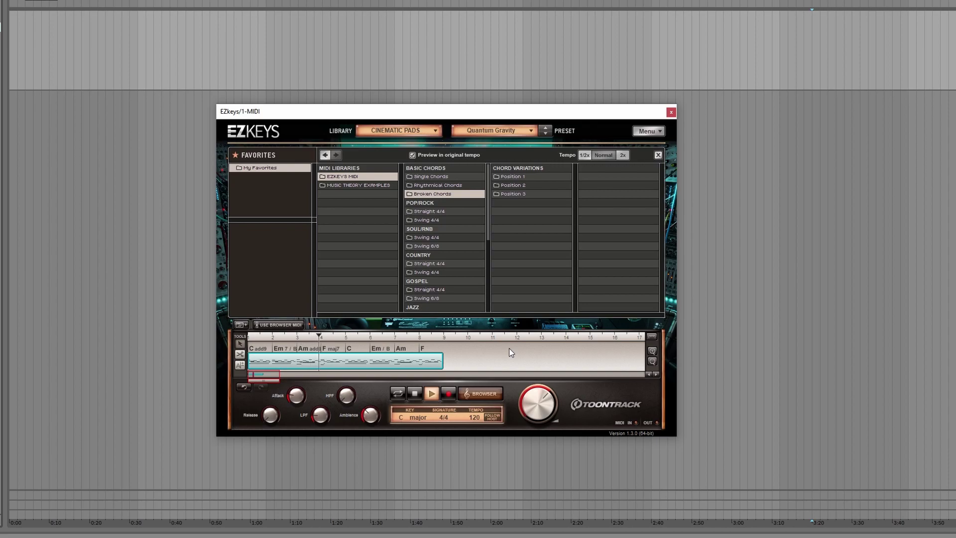
pyautogui.click(413, 393)
# Return the bar 4 chord to a plain F and close the MIDI browser.
pyautogui.click(331, 349)
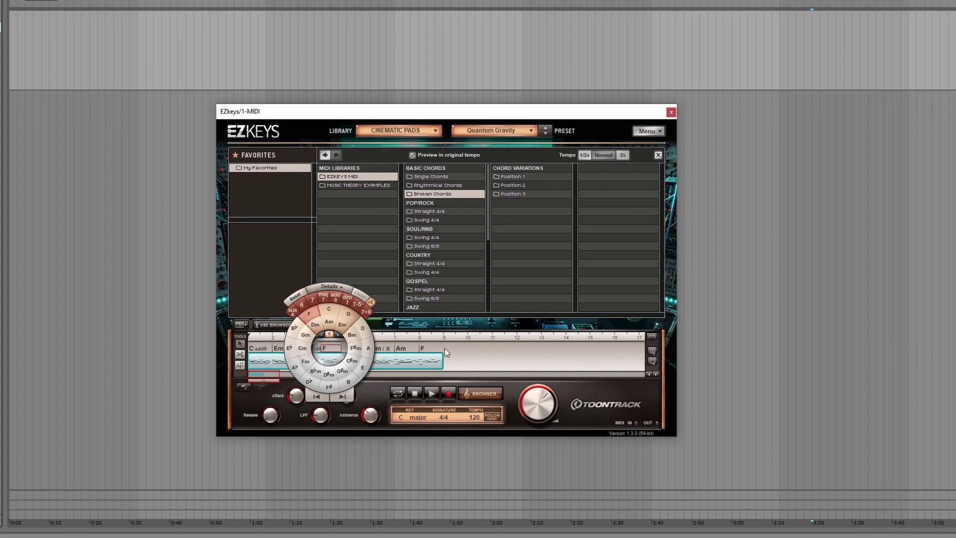
pyautogui.click(479, 338)
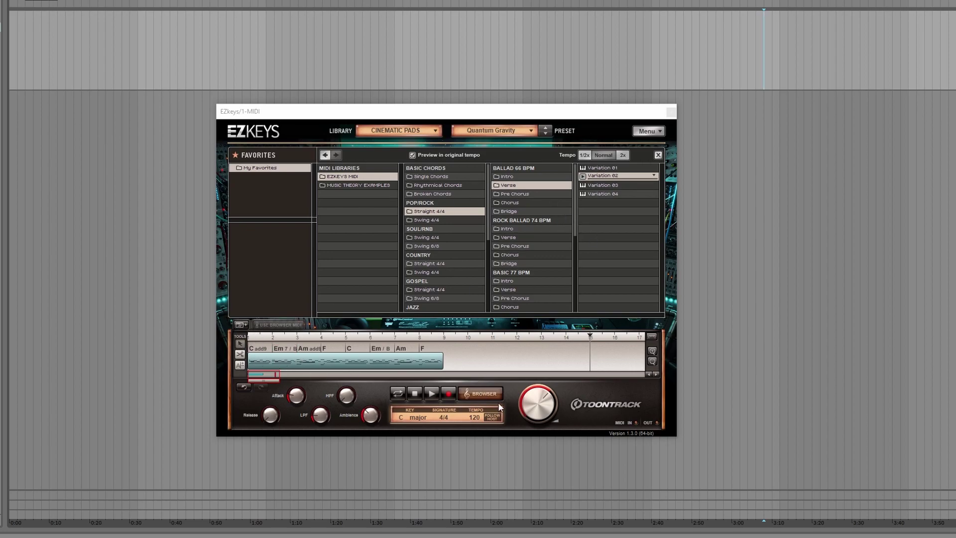
pyautogui.click(484, 394)
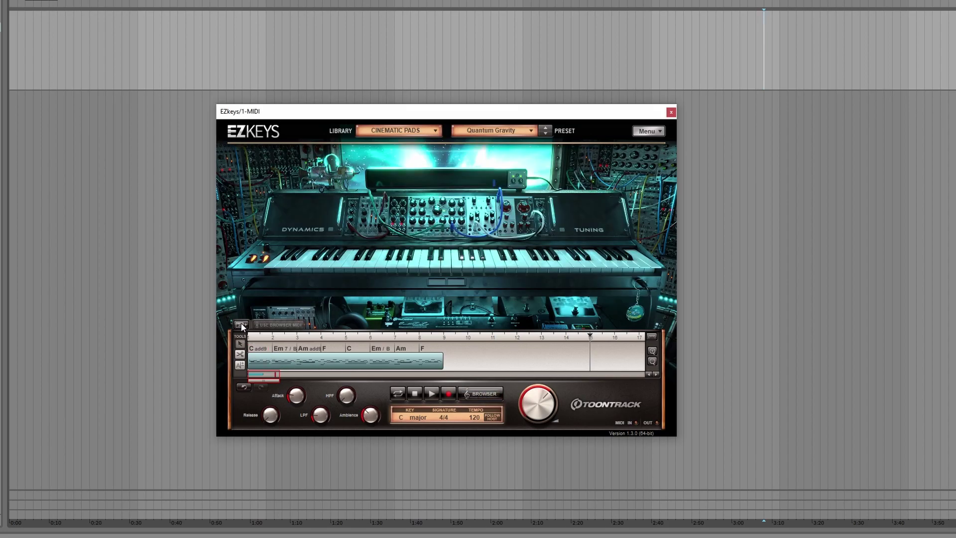
# Insert a C chord block at bar 9, directly after the verse block, and extend it to two bars.
pyautogui.moveTo(449, 334)
pyautogui.mouseDown()
pyautogui.moveTo(576, 339)
pyautogui.moveTo(349, 336)
pyautogui.moveTo(446, 340)
pyautogui.mouseUp()
pyautogui.click(505, 337)
pyautogui.moveTo(505, 338); pyautogui.dragTo(446, 338)
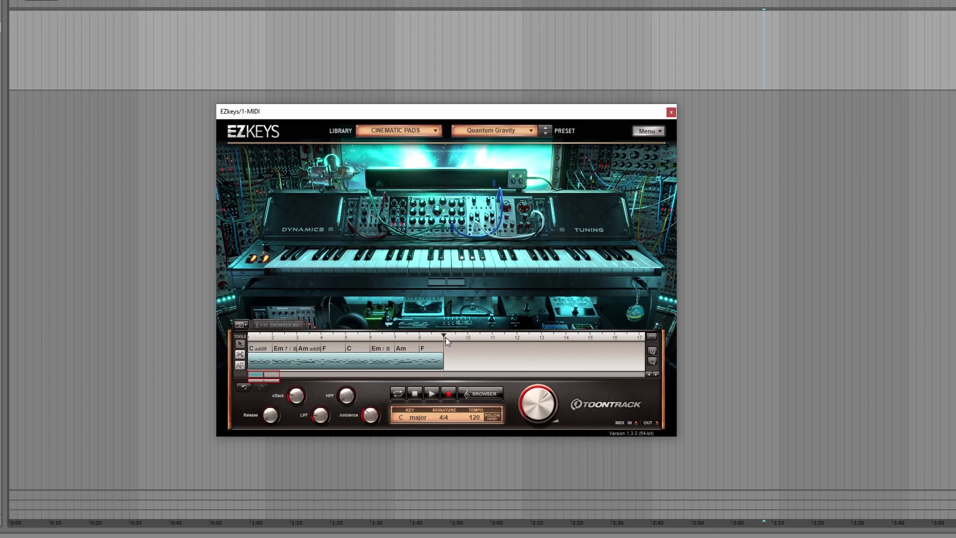
pyautogui.click(240, 324)
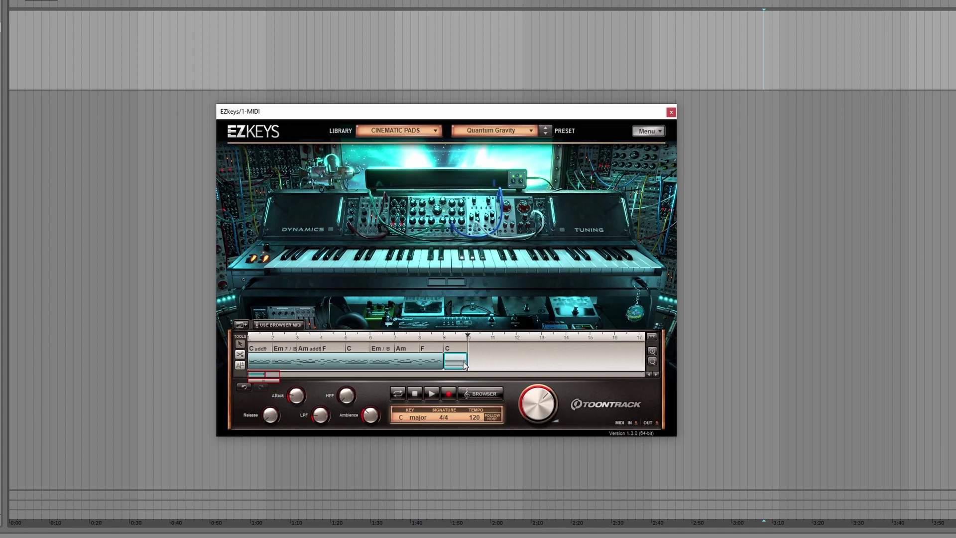
pyautogui.moveTo(468, 363); pyautogui.dragTo(491, 361)
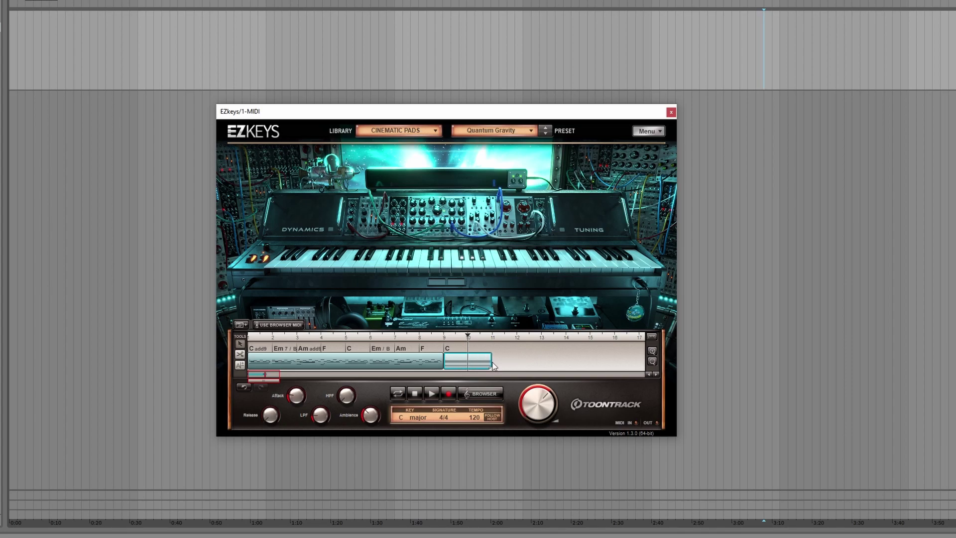
# Try out Cm, C#m and C7 on the new block's chord wheel with its chord details expanded.
pyautogui.doubleClick(456, 357)
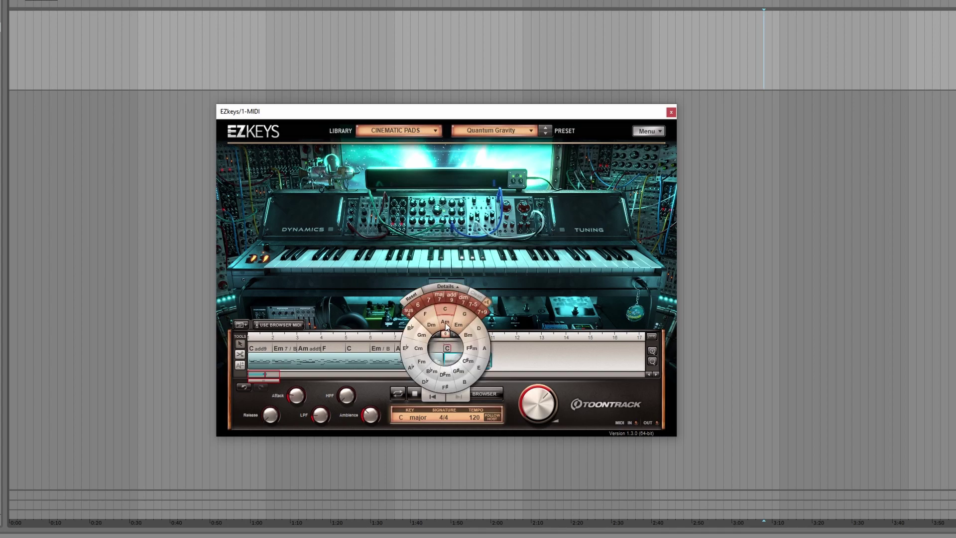
pyautogui.click(452, 286)
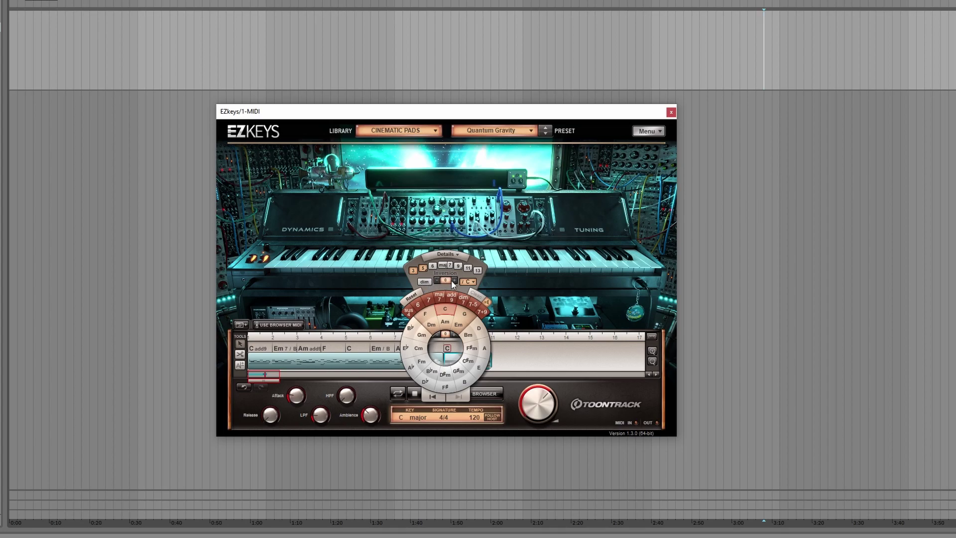
pyautogui.click(418, 349)
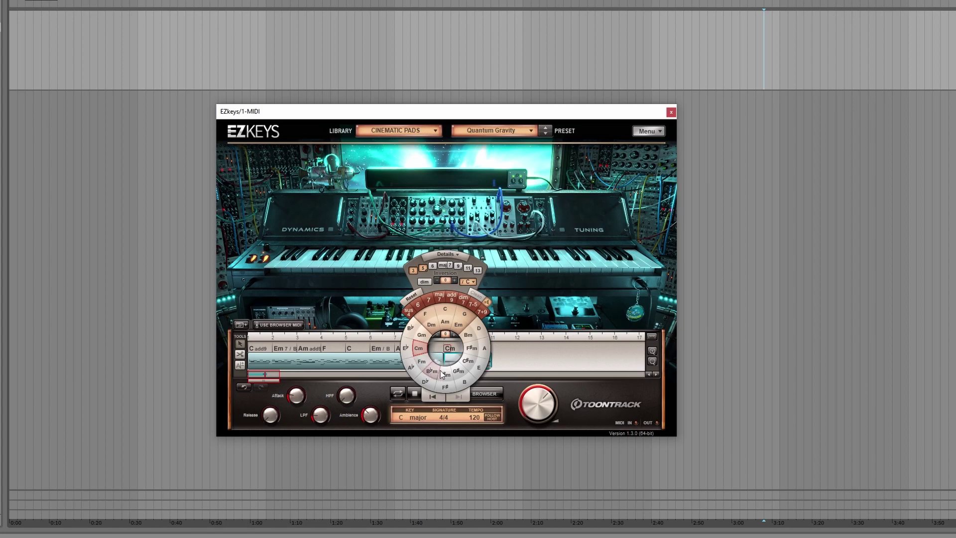
pyautogui.click(474, 366)
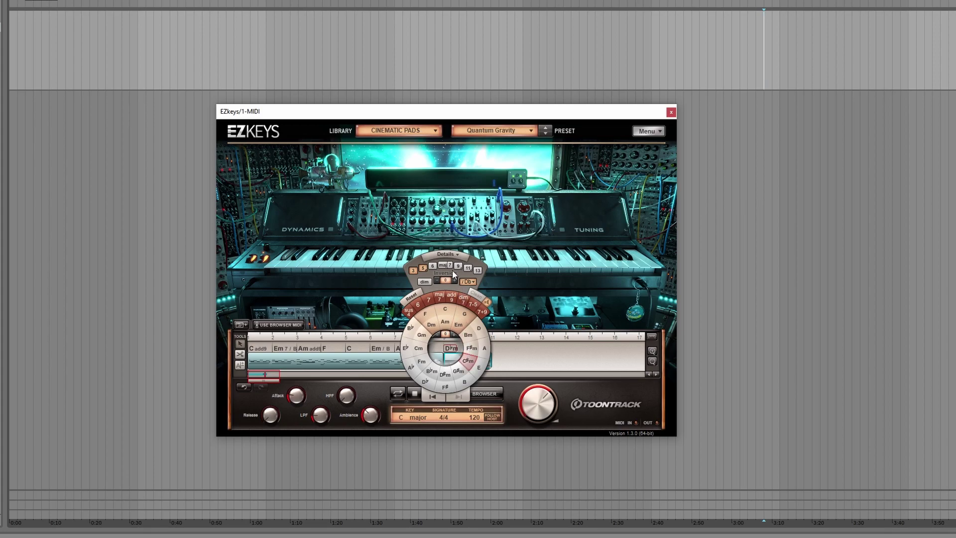
pyautogui.click(451, 311)
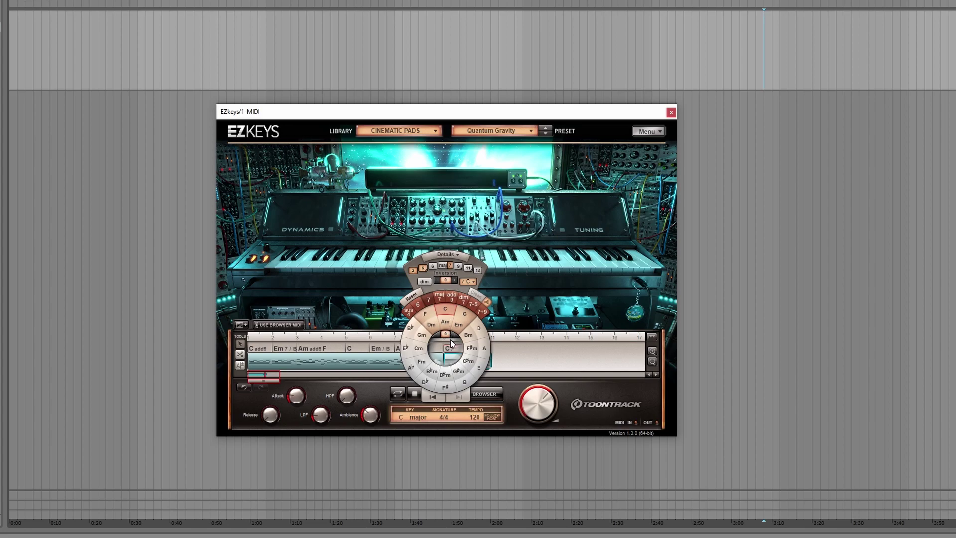
pyautogui.click(458, 255)
pyautogui.click(457, 269)
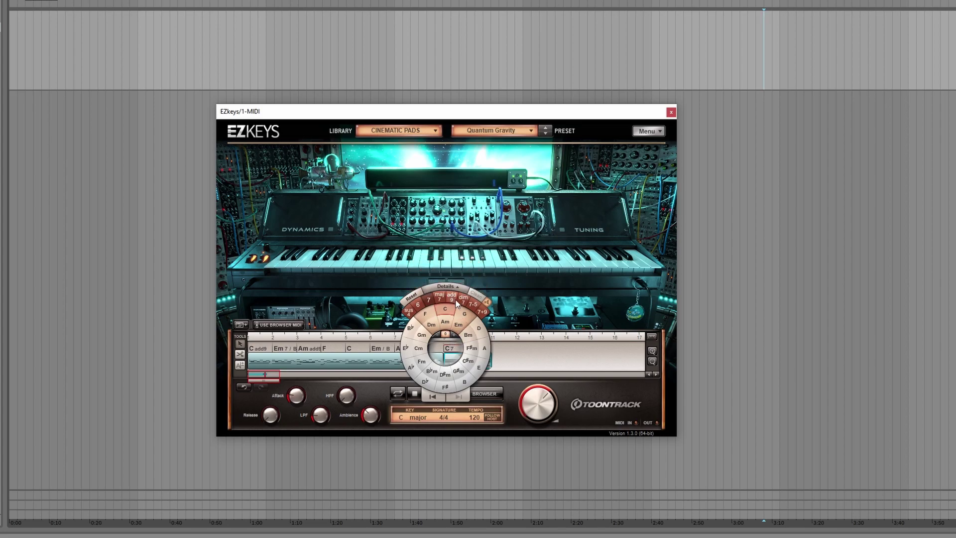
# Delete the two-bar chord block after the verse and return the playhead to bar 9.
pyautogui.click(514, 358)
pyautogui.rightClick(472, 354)
pyautogui.click(500, 418)
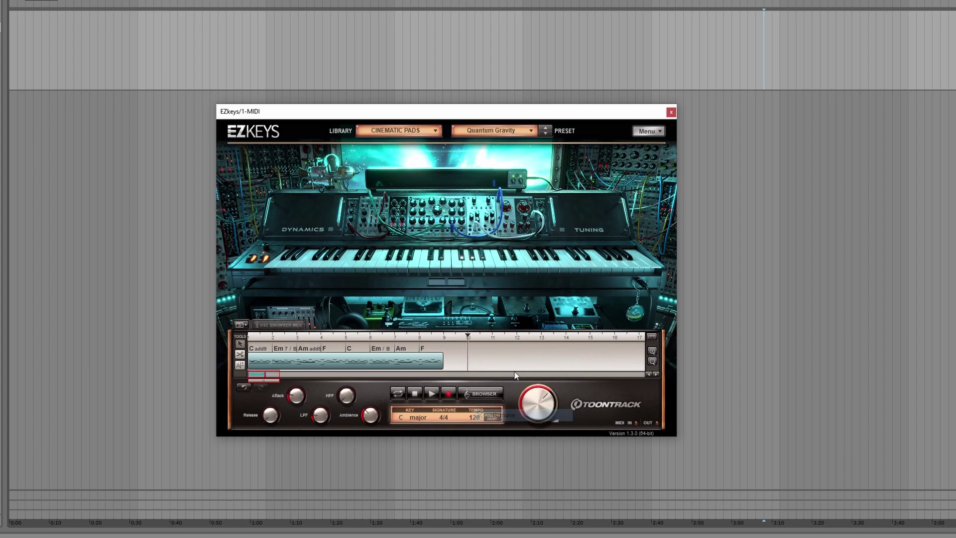
pyautogui.click(427, 349)
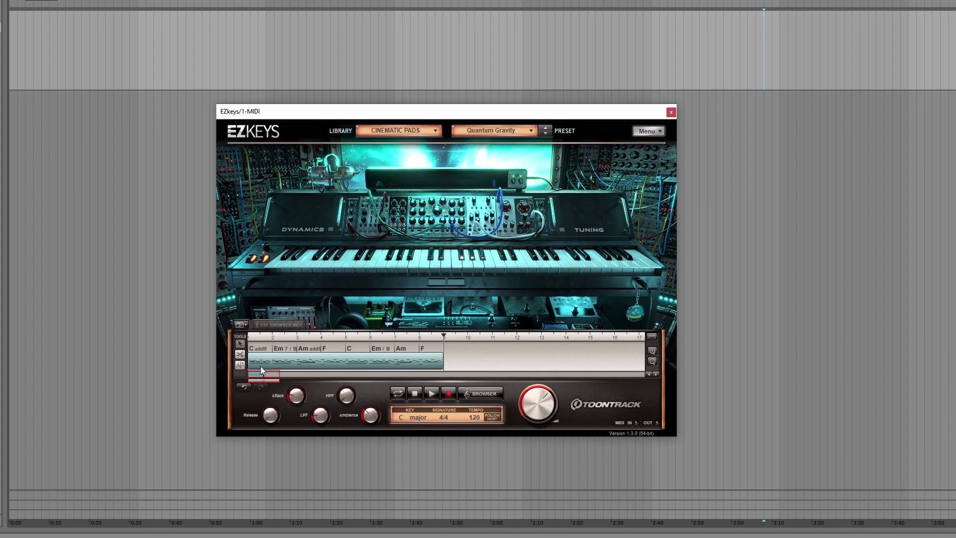
# Transpose the song to D major, and change its key to D minor.
pyautogui.click(400, 417)
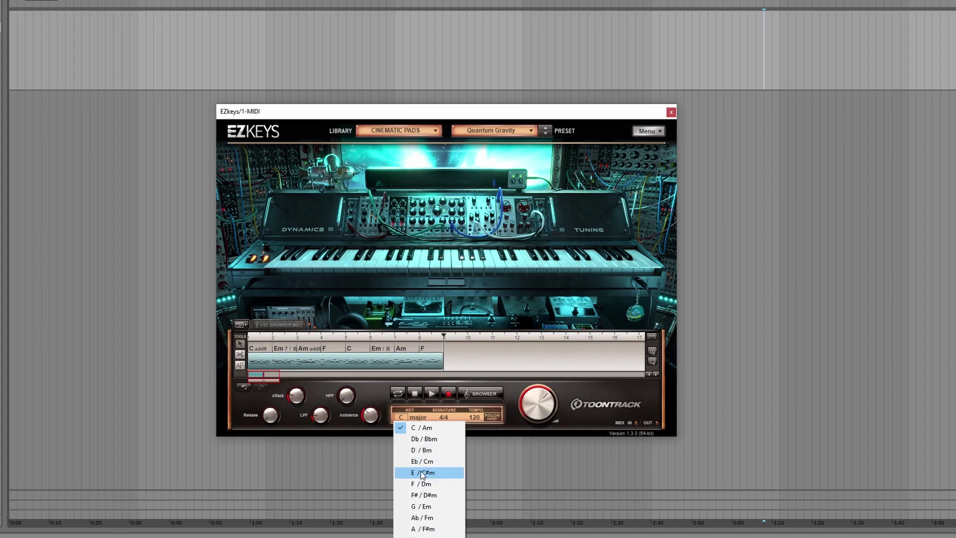
pyautogui.click(416, 449)
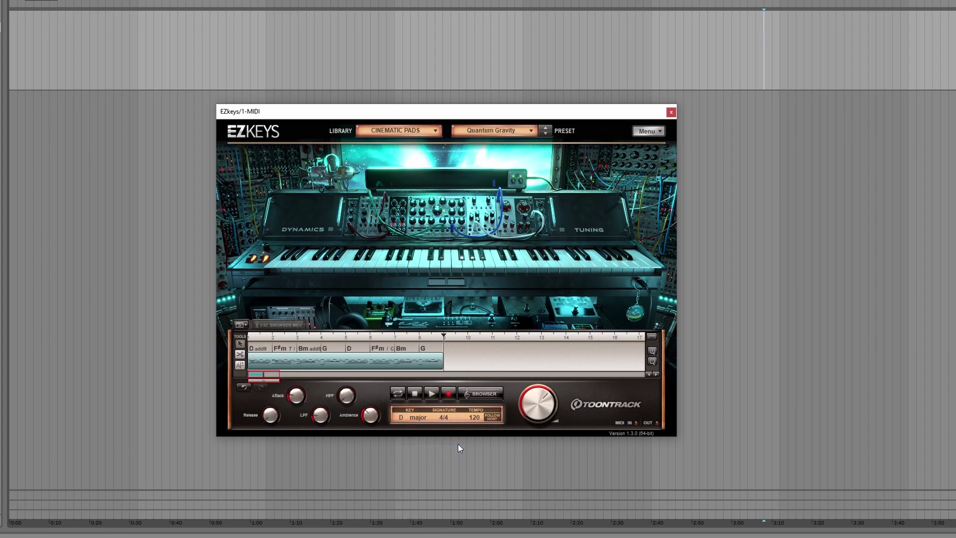
pyautogui.click(418, 419)
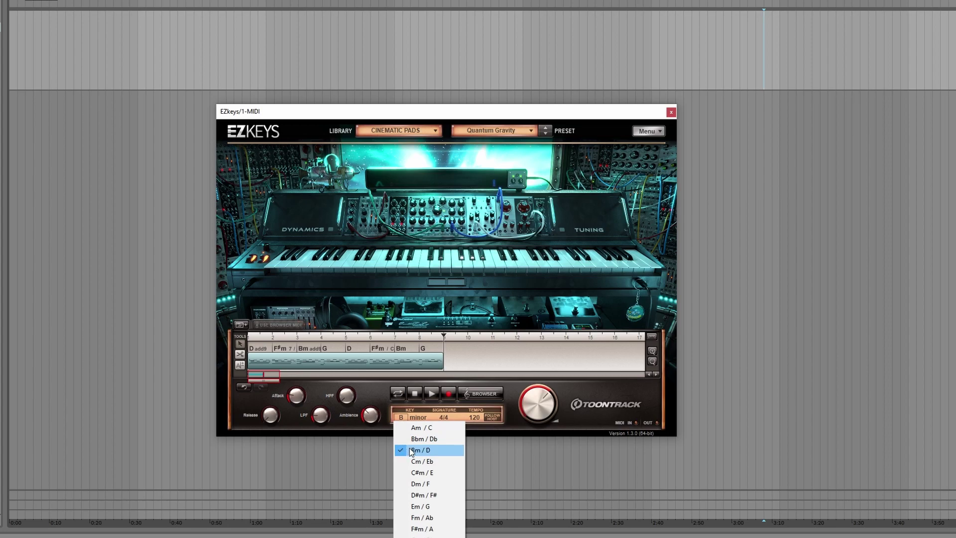
pyautogui.click(421, 483)
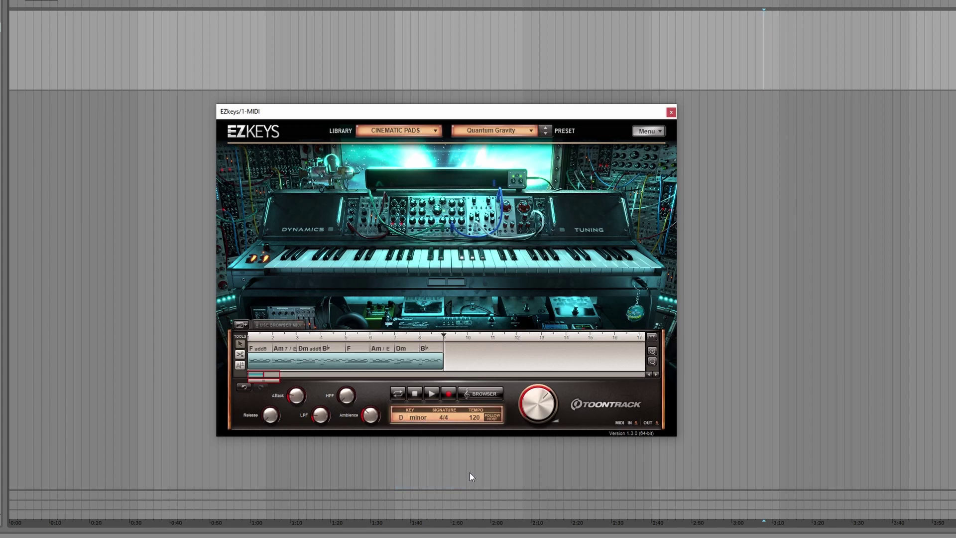
# Play the transposed progression from the start of the song and stop it.
pyautogui.click(255, 339)
pyautogui.click(432, 393)
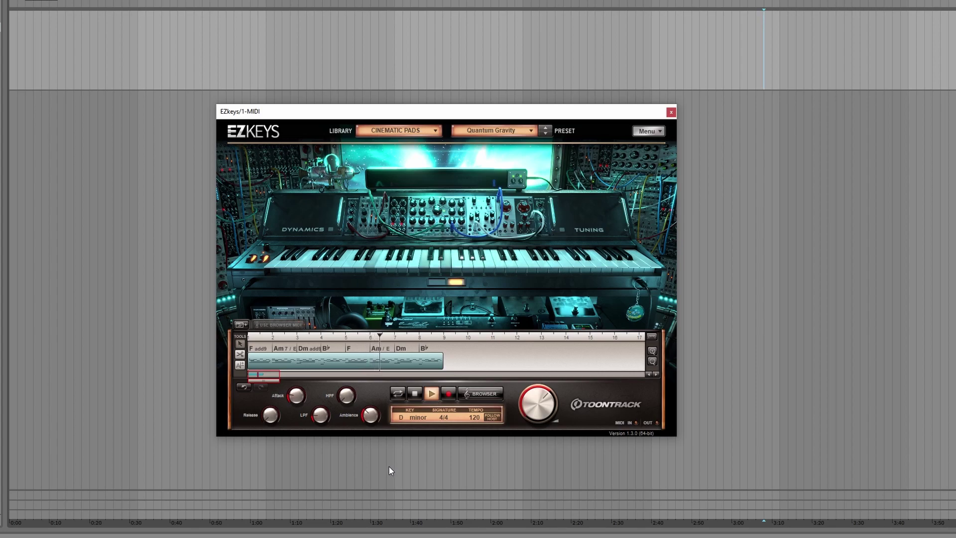
pyautogui.click(416, 394)
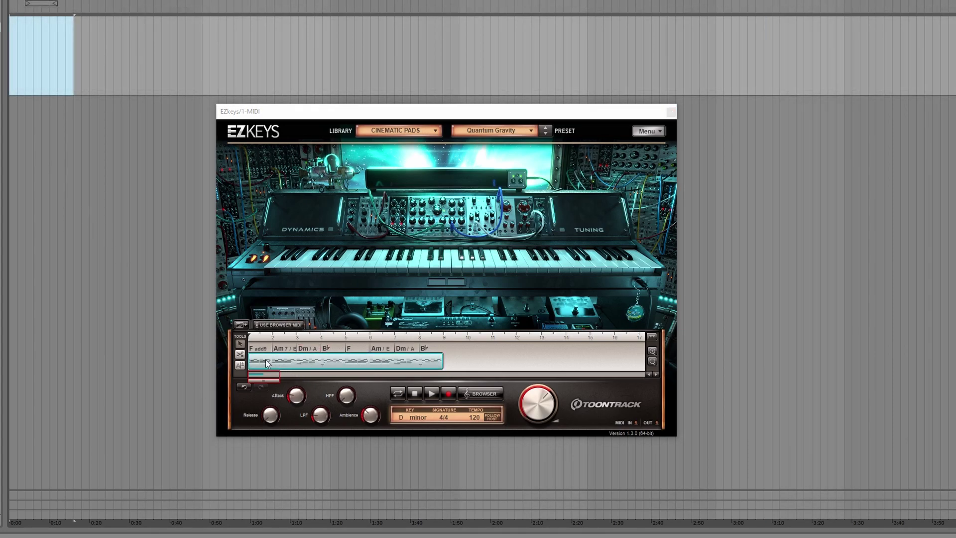
# Place the transposed D minor progression from the EZkeys song track at the start of the host's MIDI track and play it.
pyautogui.moveTo(266, 362); pyautogui.dragTo(11, 30)
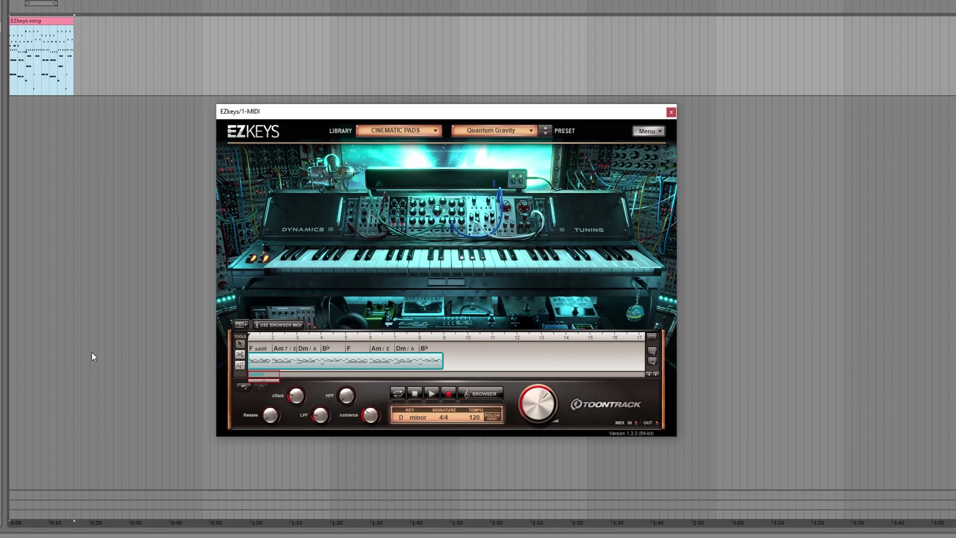
pyautogui.press('space')
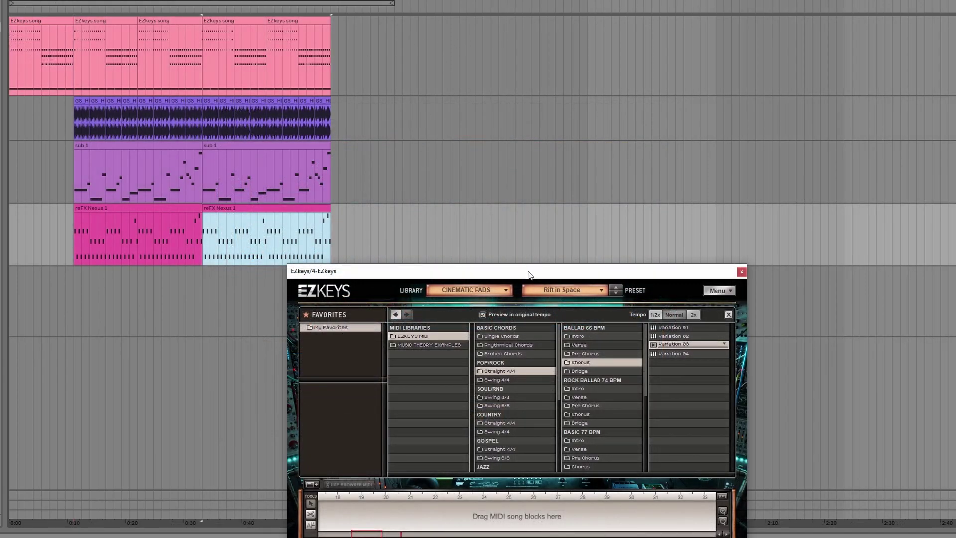
# Show the EZkeys instance on the first track and review its Terminal Velocity preset, MIDI browser and song blocks.
pyautogui.moveTo(529, 270); pyautogui.dragTo(524, 160)
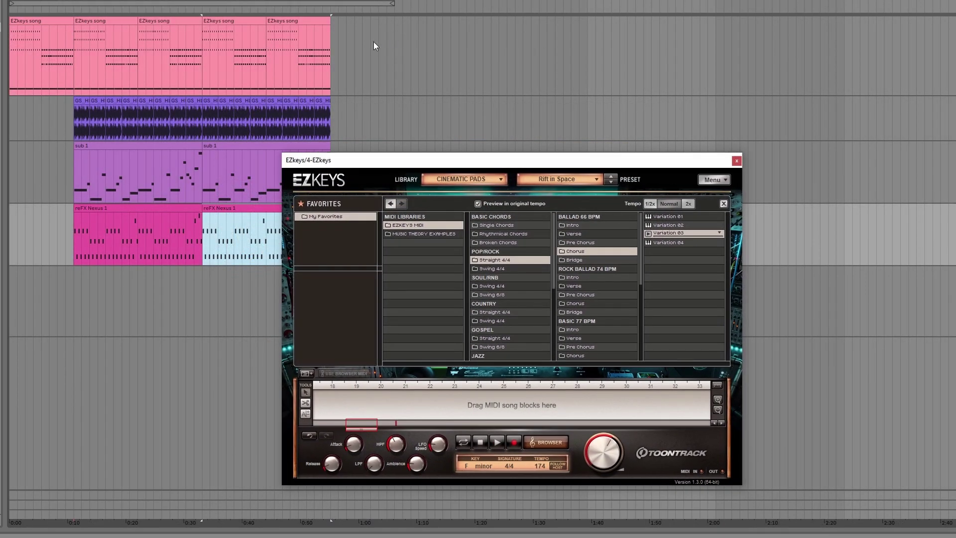
pyautogui.click(345, 21)
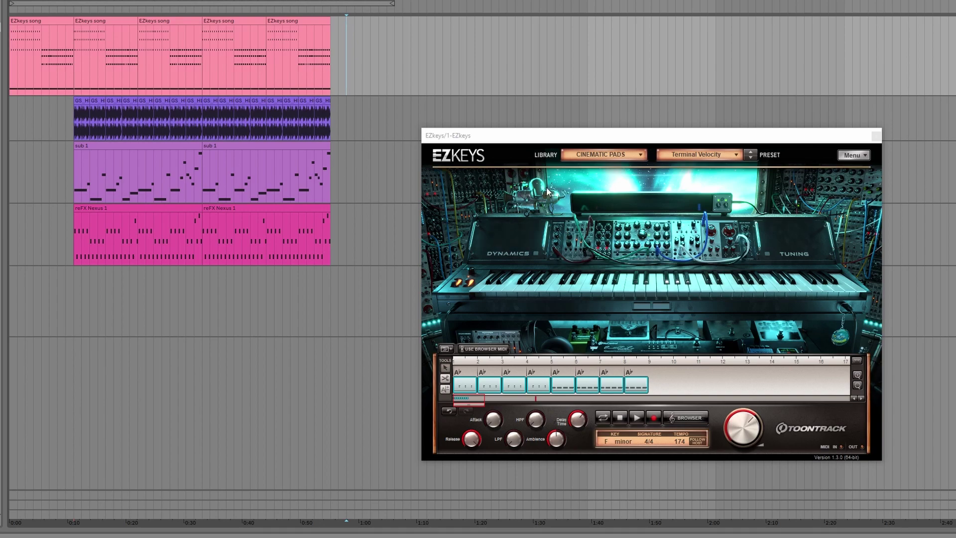
pyautogui.moveTo(593, 137); pyautogui.dragTo(503, 140)
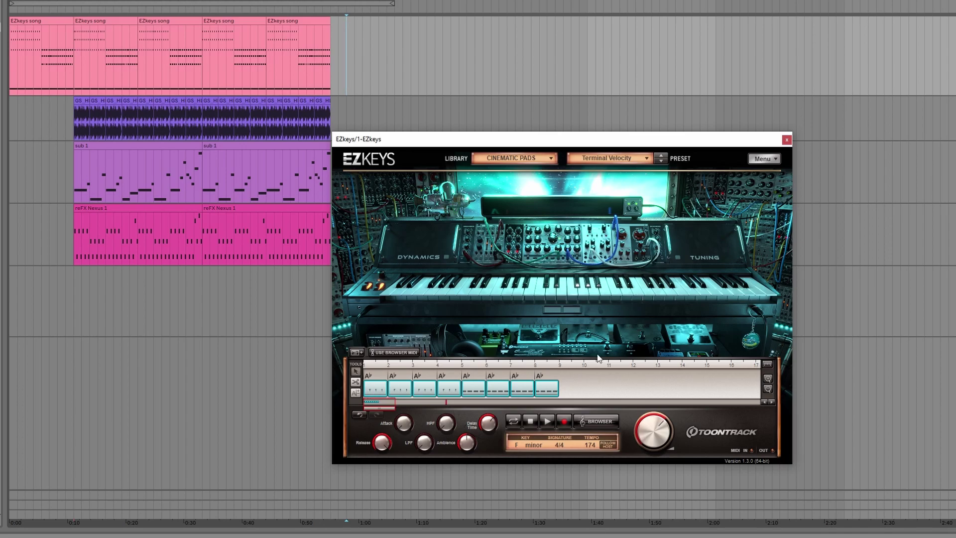
pyautogui.click(600, 421)
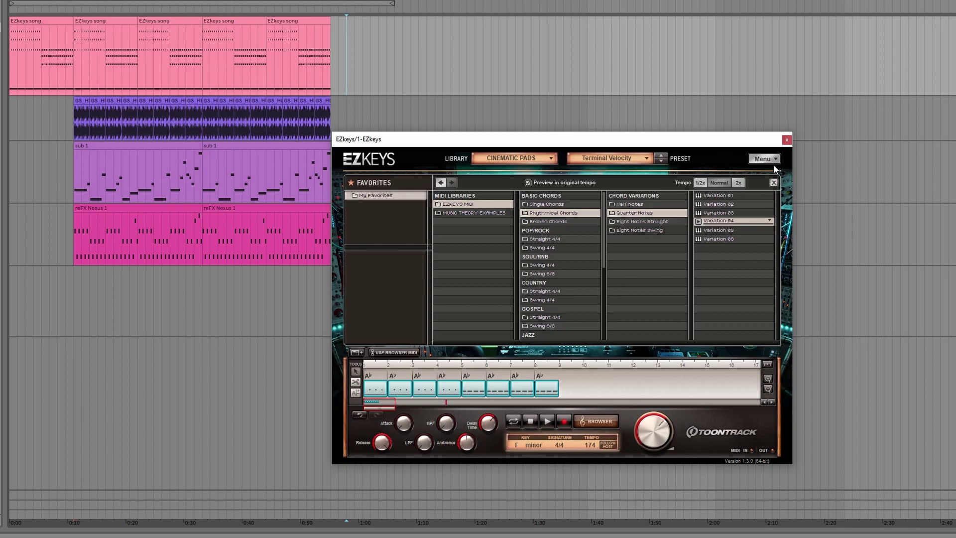
pyautogui.click(592, 424)
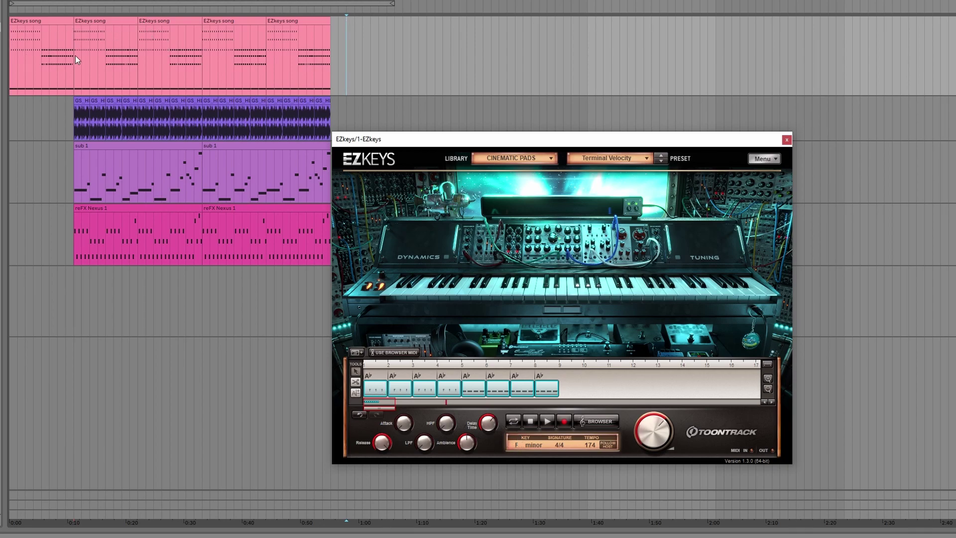
pyautogui.moveTo(378, 388)
pyautogui.mouseDown()
pyautogui.moveTo(299, 341)
pyautogui.moveTo(338, 73)
pyautogui.moveTo(371, 235)
pyautogui.moveTo(374, 387)
pyautogui.mouseUp()
pyautogui.click(794, 197)
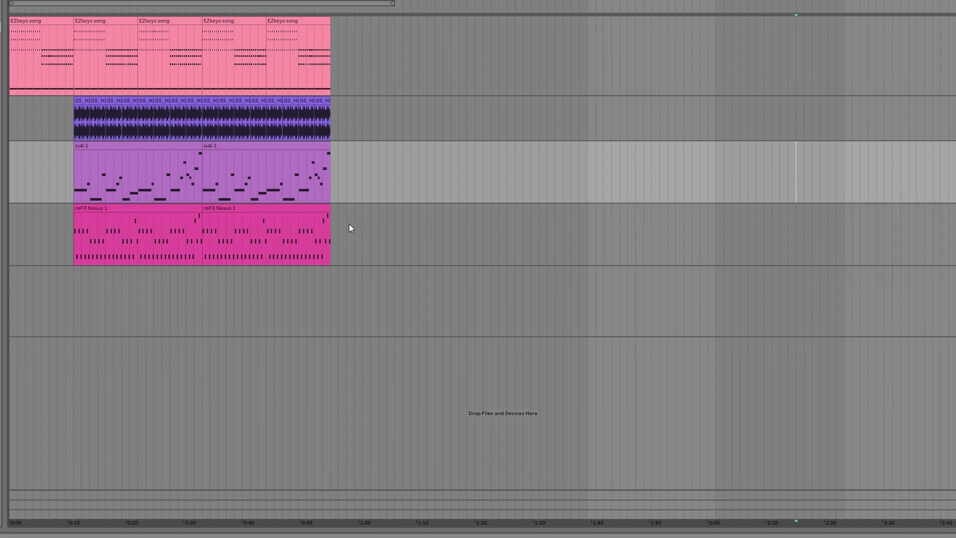
# Show the EZkeys instance on the fourth track and close its MIDI browser to view the Rift in Space preset.
pyautogui.click(333, 211)
pyautogui.moveTo(422, 161); pyautogui.dragTo(469, 160)
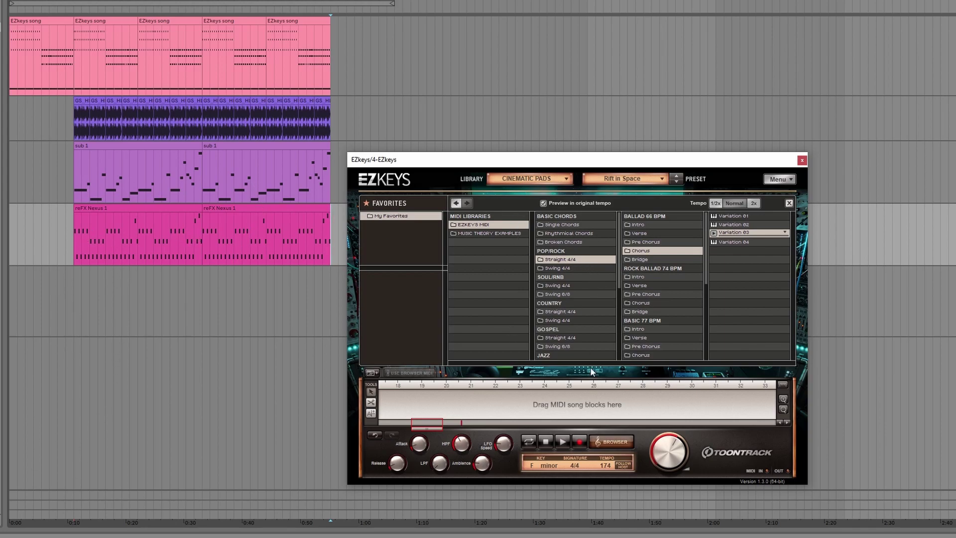
pyautogui.click(616, 441)
pyautogui.click(641, 185)
pyautogui.click(620, 241)
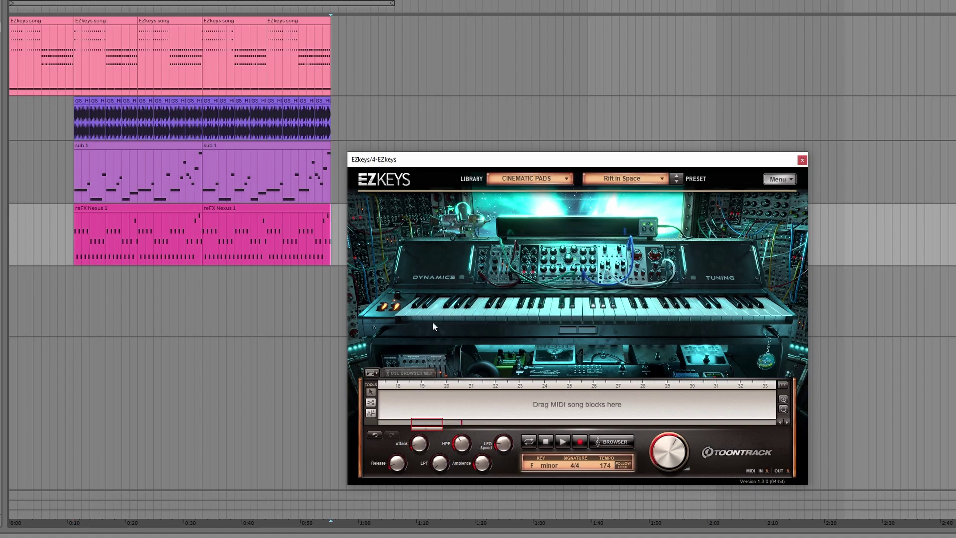
# Show the SubBoomBass instrument on the sub track and reposition its window over the arrangement.
pyautogui.click(338, 147)
pyautogui.click(333, 148)
pyautogui.hotkey('ctrl', 'alt', 'p')
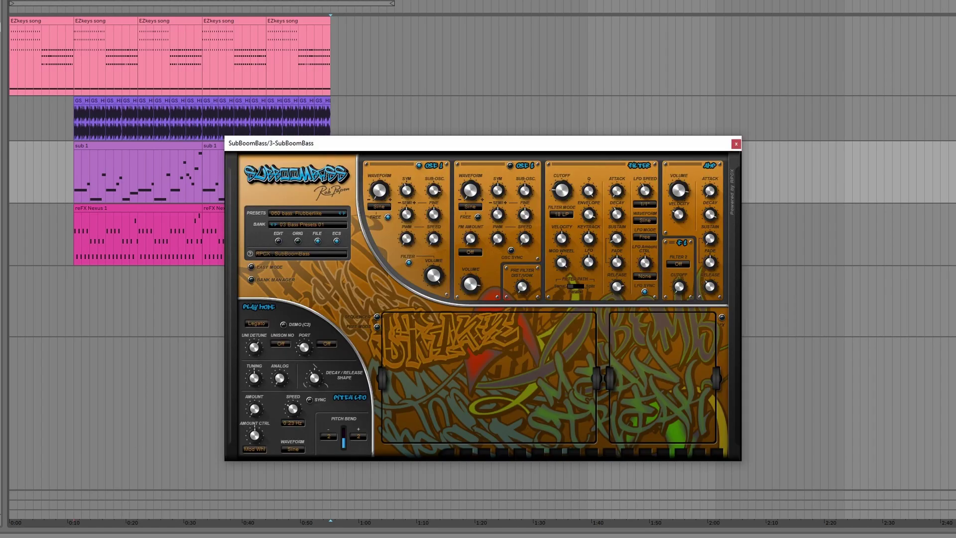
pyautogui.moveTo(421, 147); pyautogui.dragTo(551, 152)
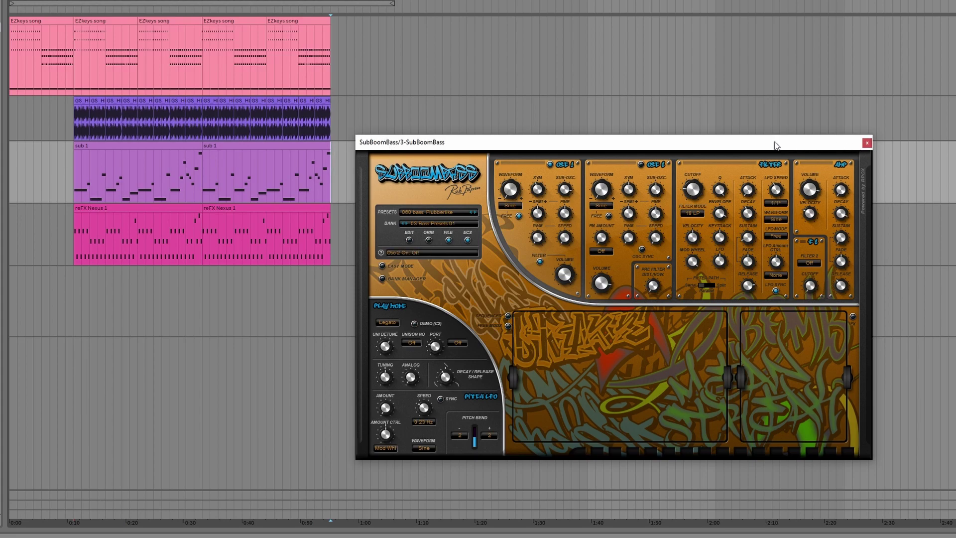
pyautogui.moveTo(805, 145); pyautogui.dragTo(531, 125)
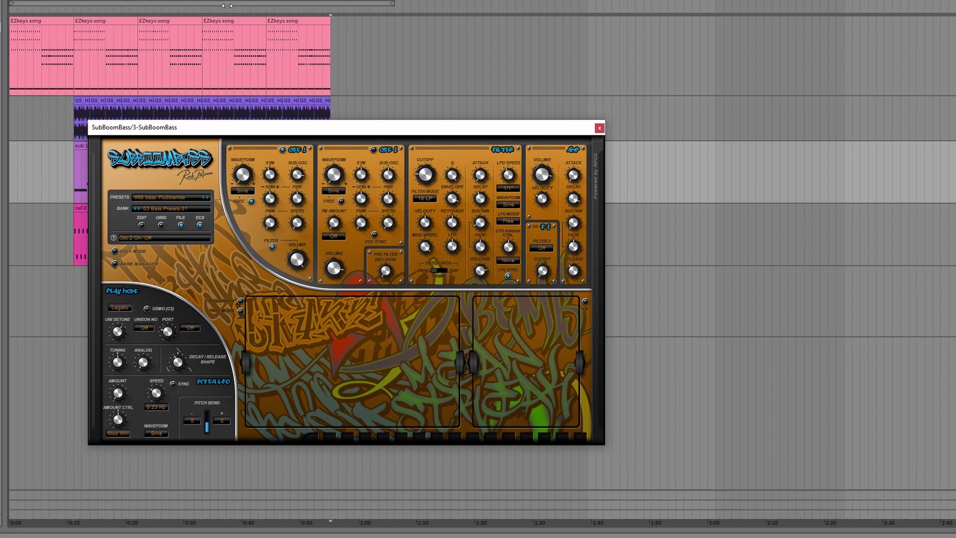
# Select the loop range, play the arrangement from its start and close the SubBoomBass window.
pyautogui.click(178, 4)
pyautogui.press('space')
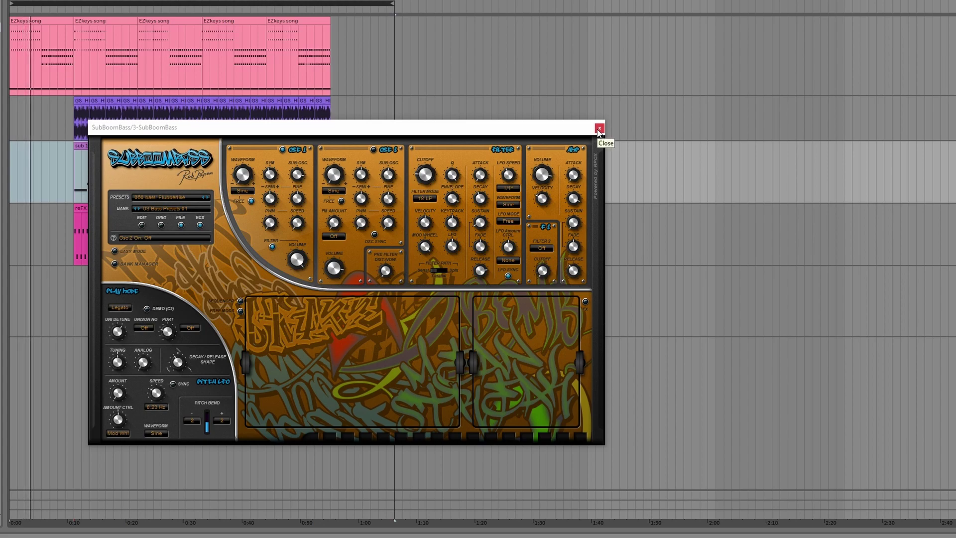
pyautogui.click(599, 129)
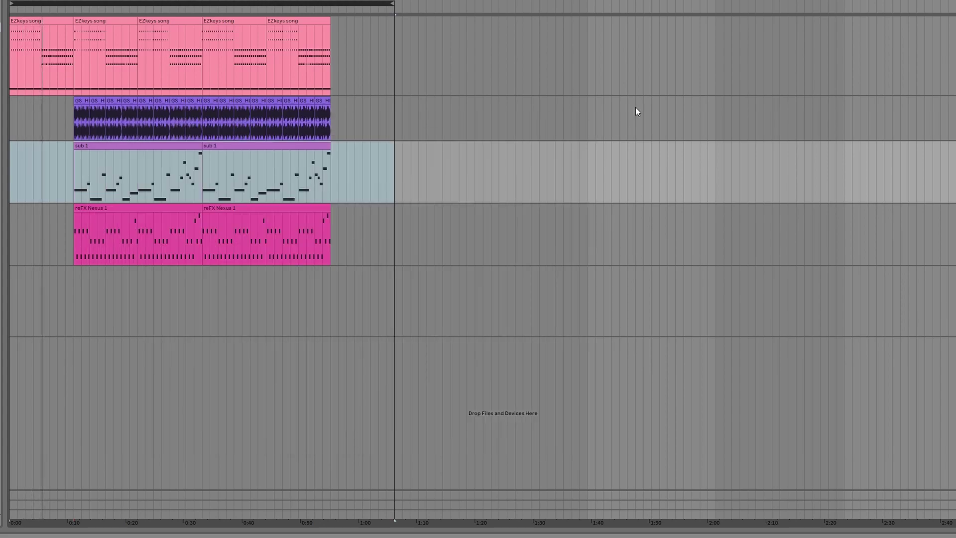